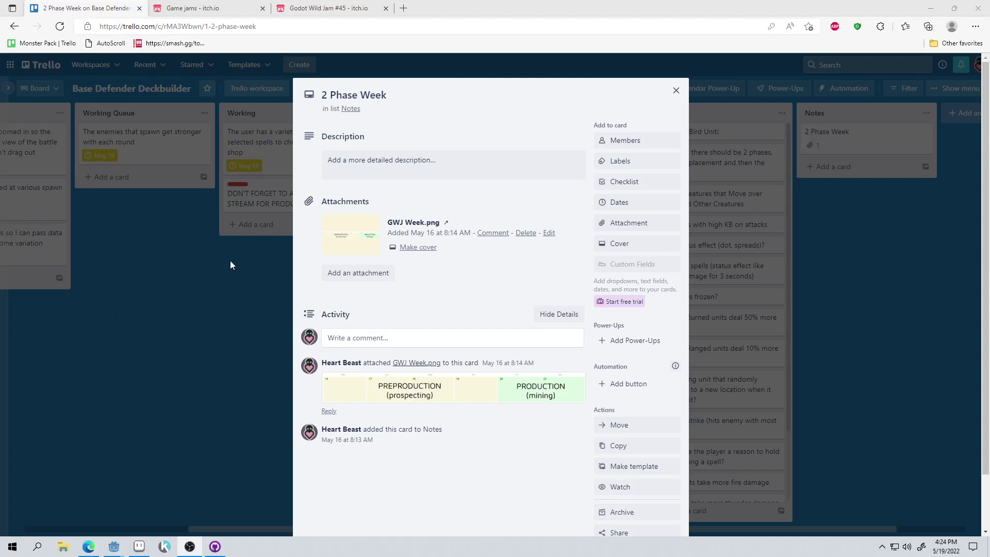
# Check the Godot Wild Jam #45 page, then view the GWJ Week.png schedule in the 2 Phase Week card and close the card
pyautogui.click(326, 8)
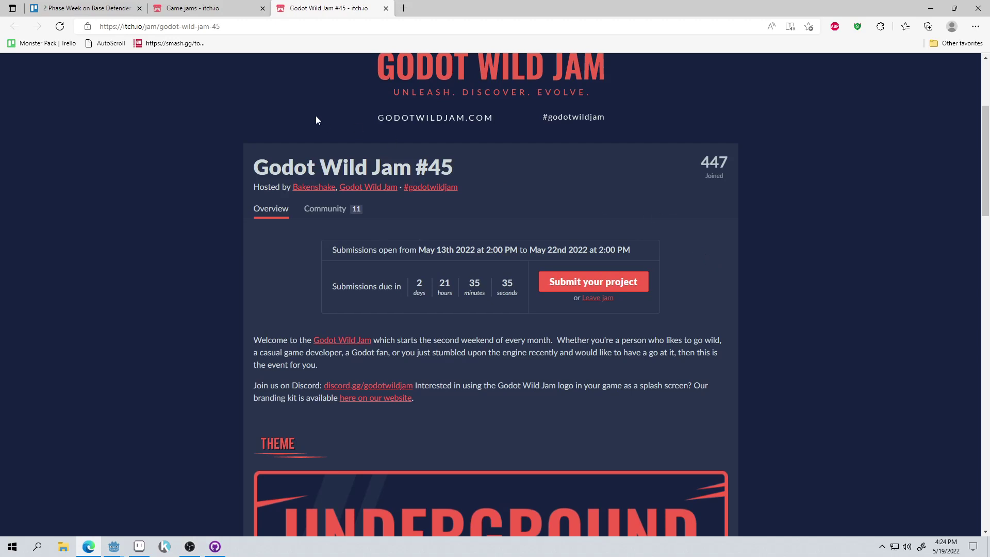
pyautogui.click(99, 6)
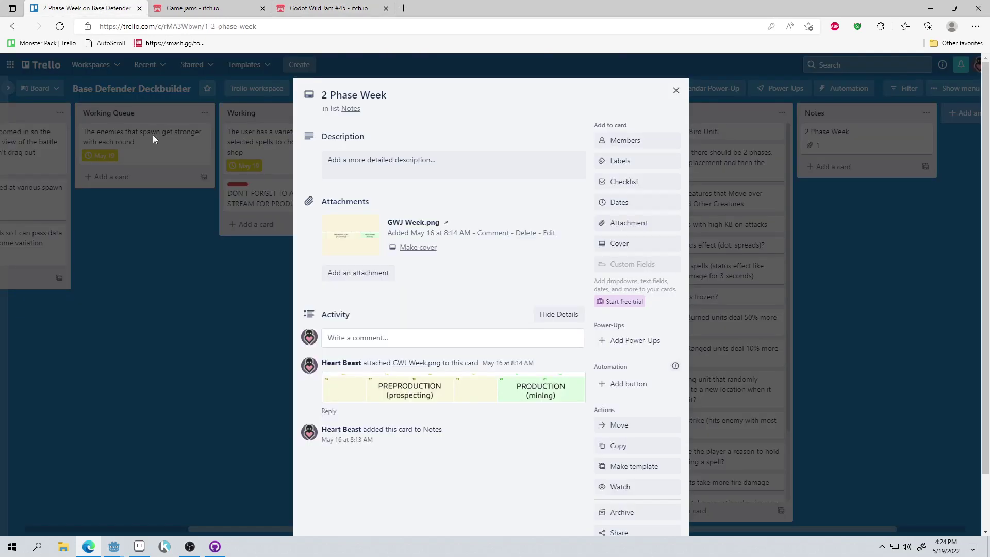
pyautogui.click(411, 389)
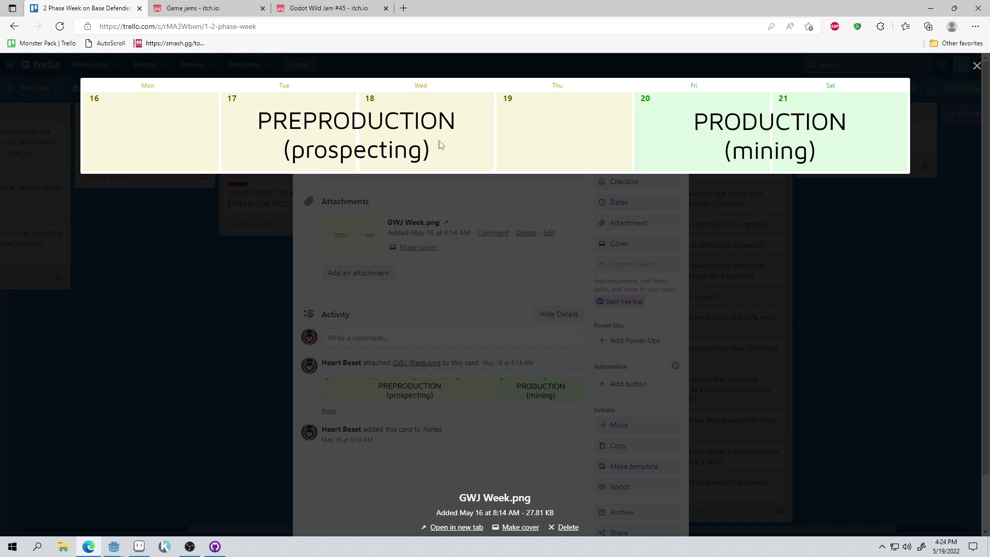
pyautogui.click(976, 65)
pyautogui.click(895, 267)
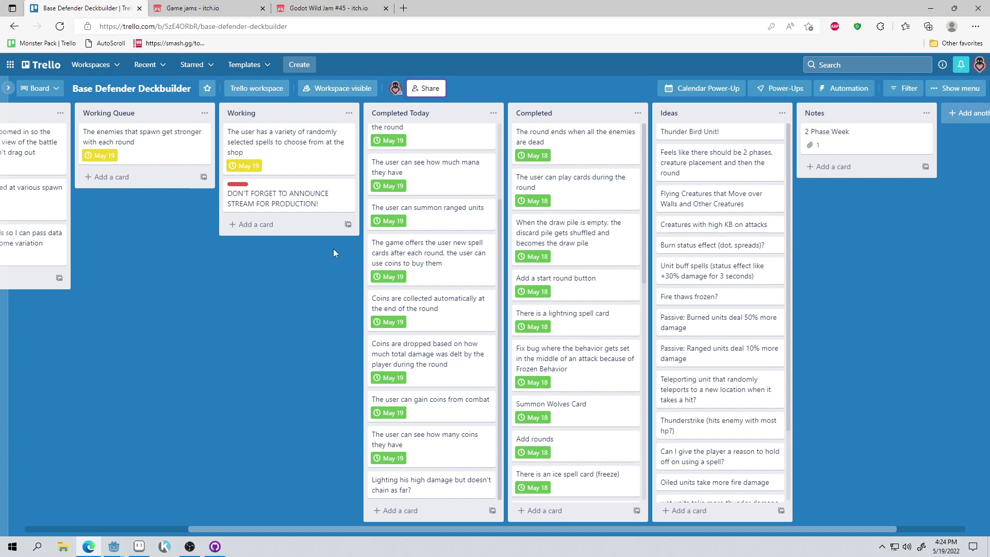
# Review the cards in the Completed Today list of the Base Defender Deckbuilder board from beginning to end
pyautogui.scroll(3, 452, 260)
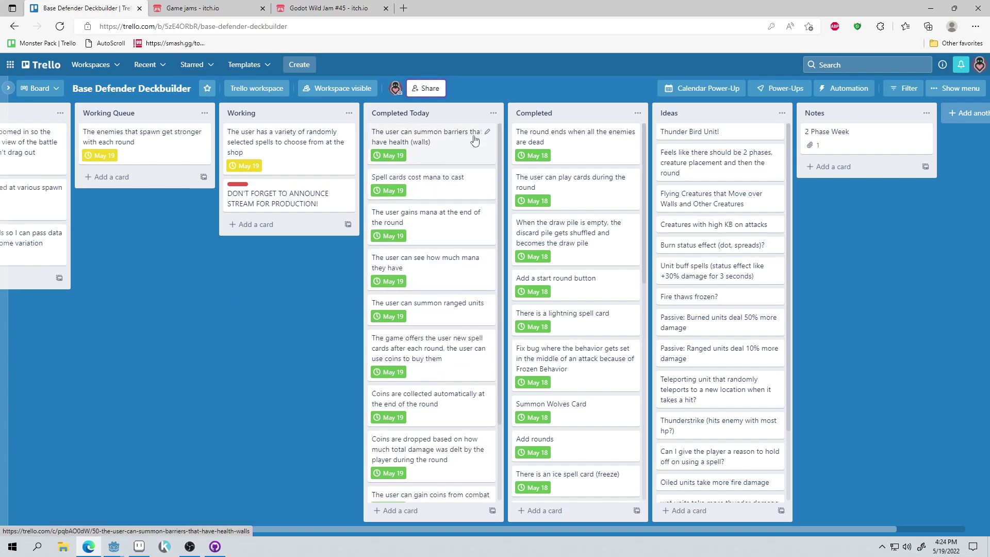
pyautogui.moveTo(433, 263)
pyautogui.mouseDown()
pyautogui.moveTo(425, 278)
pyautogui.moveTo(433, 265)
pyautogui.mouseUp()
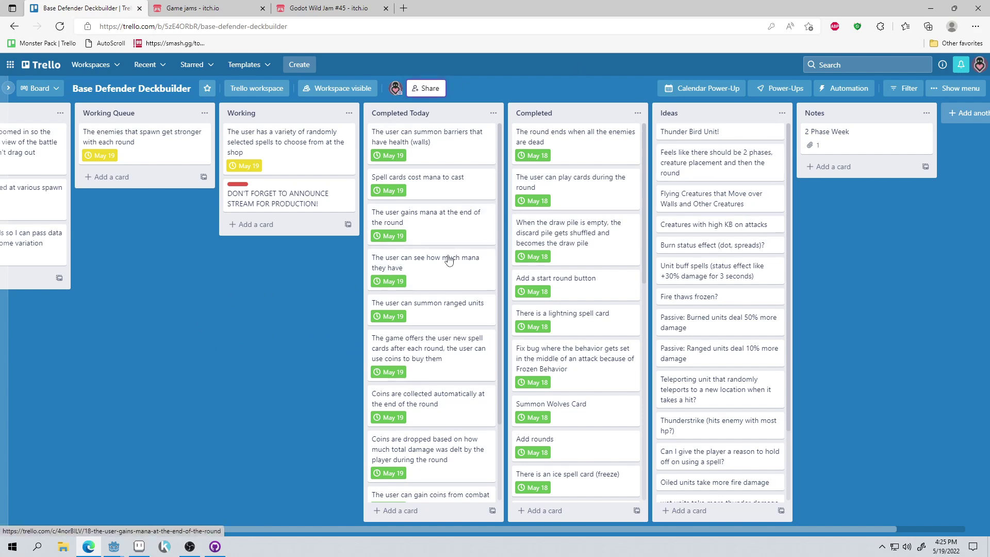
pyautogui.scroll(-2, 449, 268)
pyautogui.scroll(2, 428, 323)
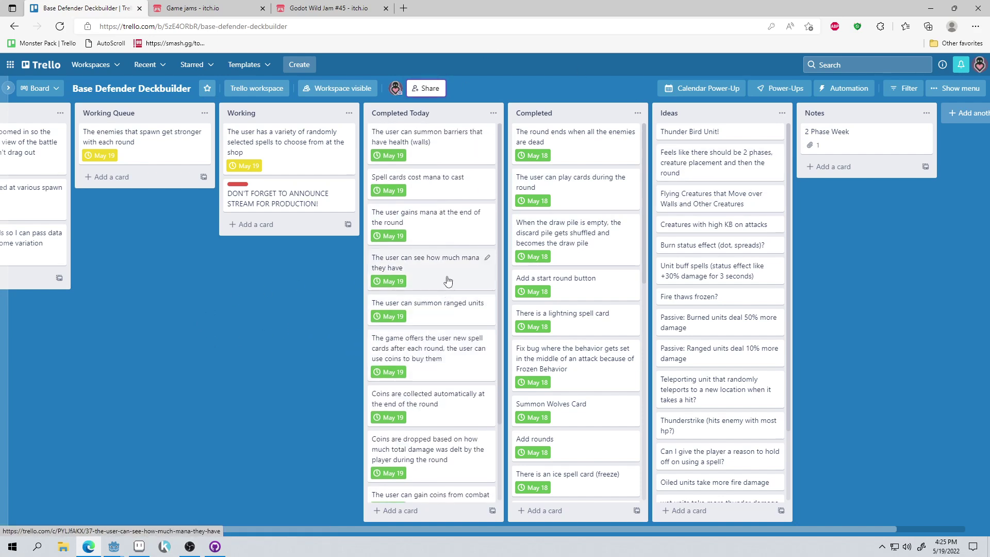
pyautogui.scroll(-3, 443, 268)
pyautogui.scroll(3, 438, 330)
pyautogui.scroll(-2, 446, 340)
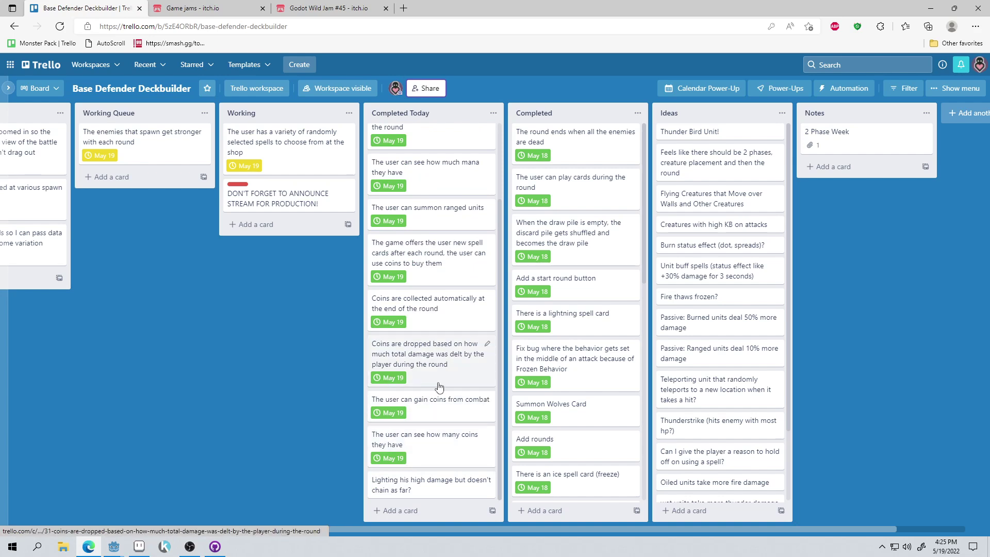
pyautogui.scroll(2, 440, 383)
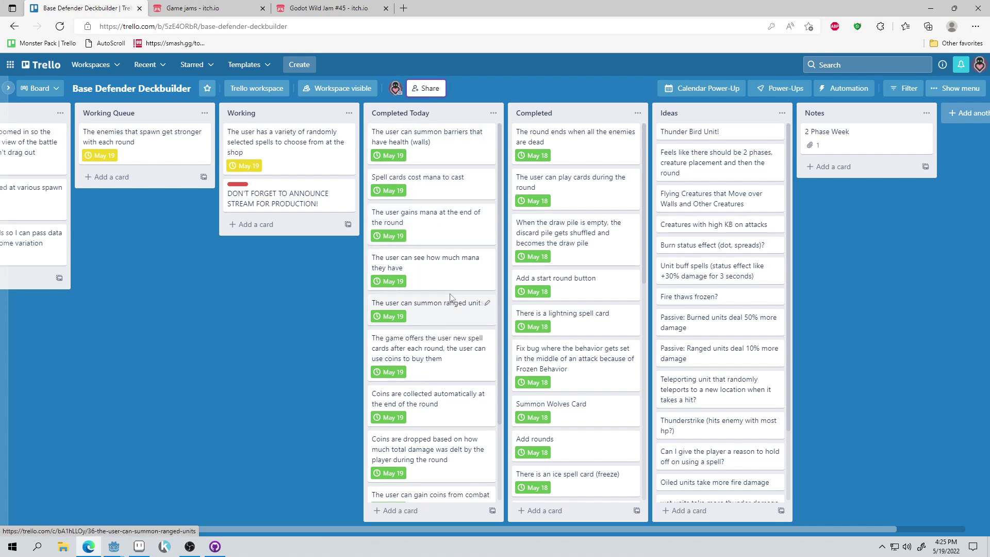
pyautogui.scroll(-2, 430, 325)
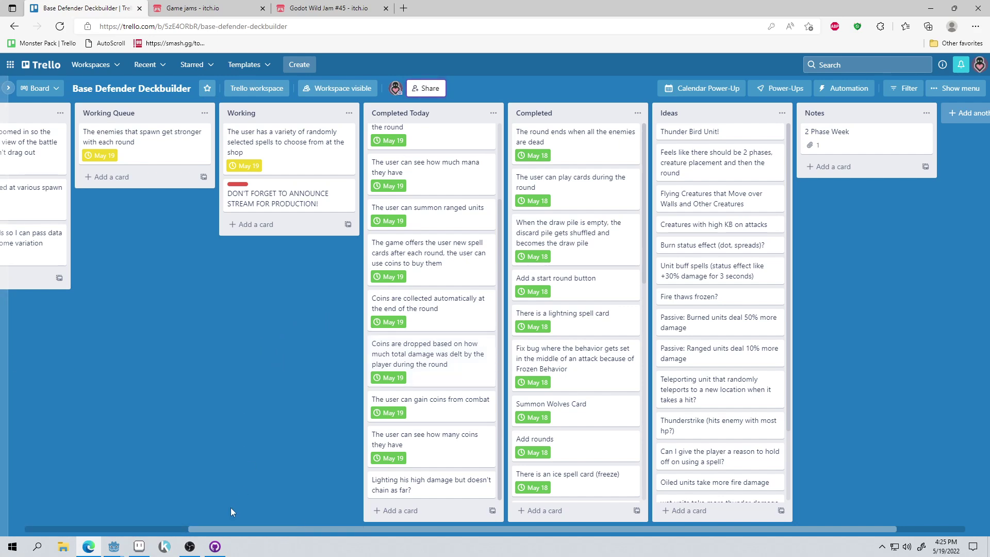
# Switch to Godot Engine and run the Lane Deckbuilder project
pyautogui.moveTo(114, 546)
pyautogui.click(169, 507)
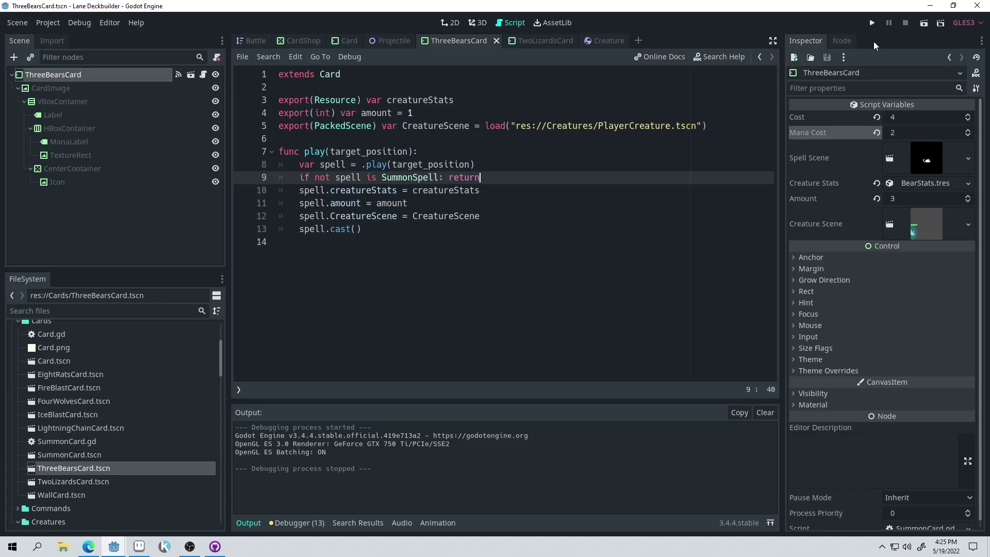
pyautogui.click(872, 23)
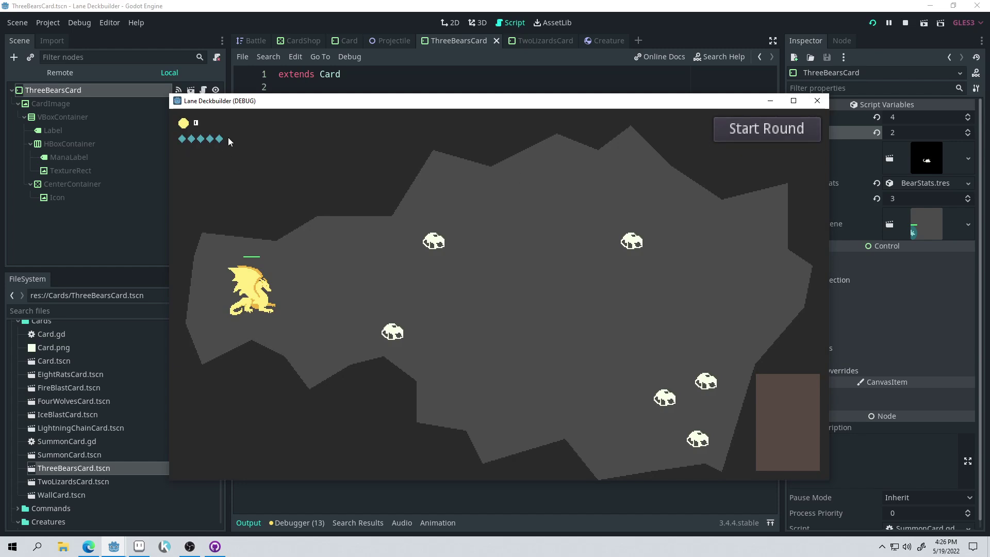
# Start a round in the running game and play the 4 Wolves card and three 8 Rats cards against the enemies
pyautogui.click(766, 129)
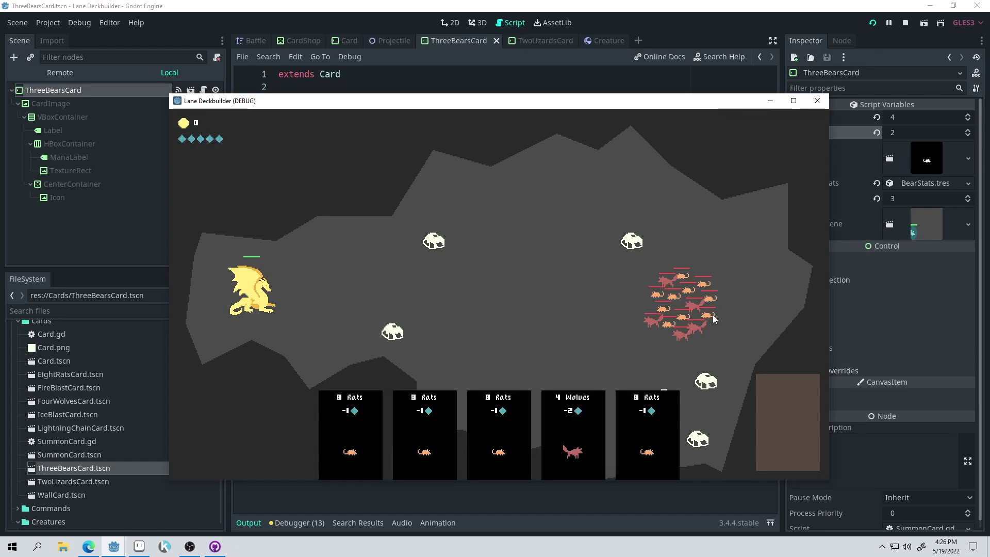
pyautogui.click(524, 309)
pyautogui.click(531, 426)
pyautogui.click(558, 434)
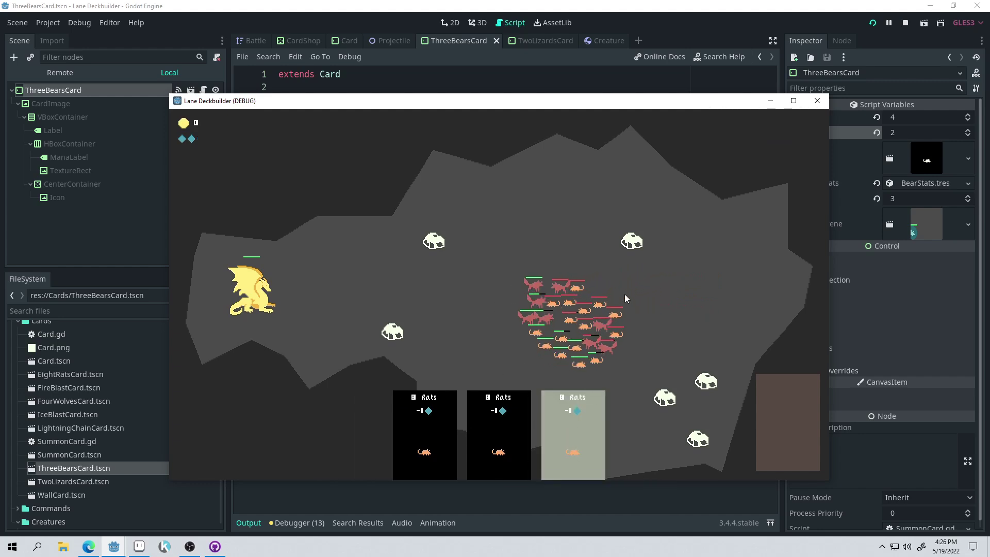
pyautogui.click(663, 358)
pyautogui.click(552, 438)
pyautogui.click(650, 368)
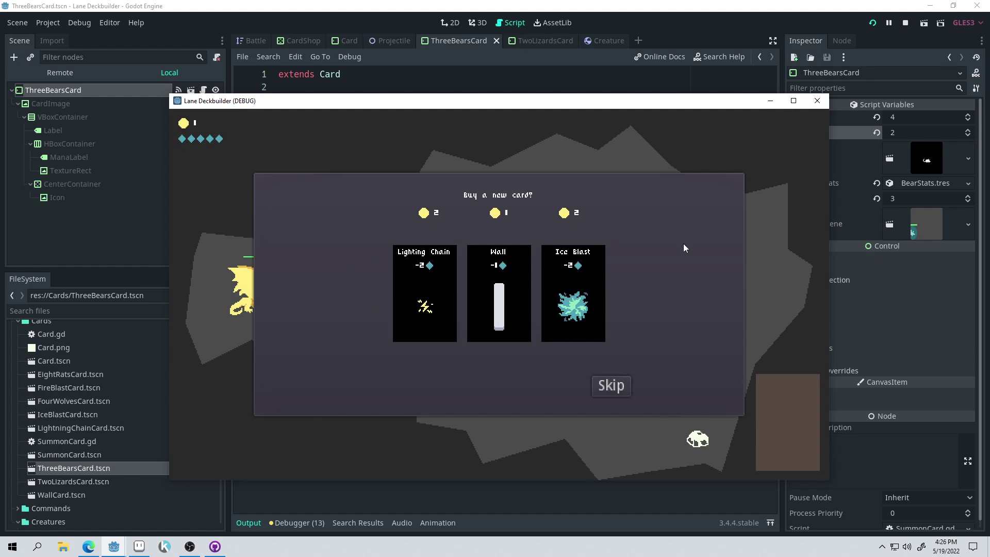
# Skip the card shop, start another round, and play one 4 Wolves card and one 8 Rats card near the enemies
pyautogui.click(612, 387)
pyautogui.click(766, 129)
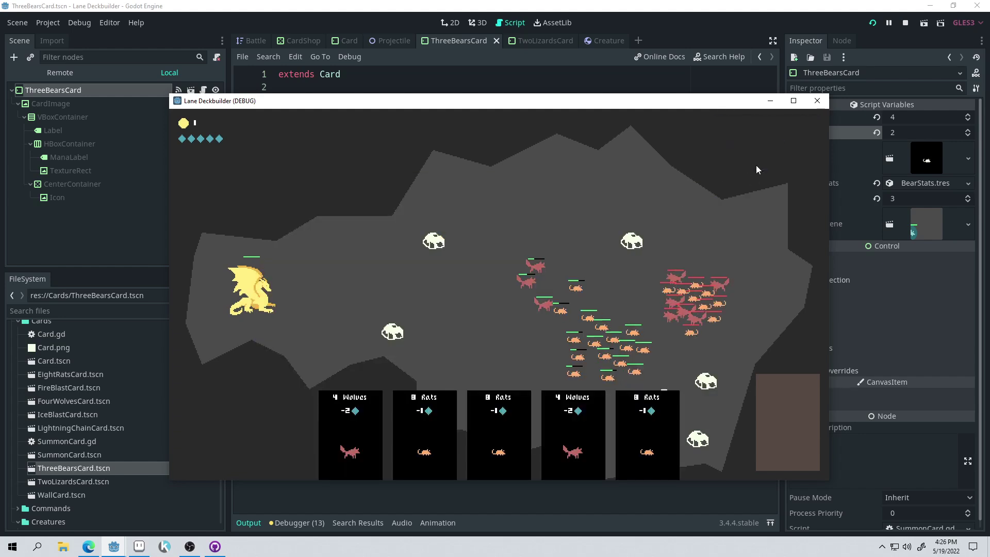
pyautogui.click(574, 432)
pyautogui.click(701, 341)
pyautogui.click(619, 421)
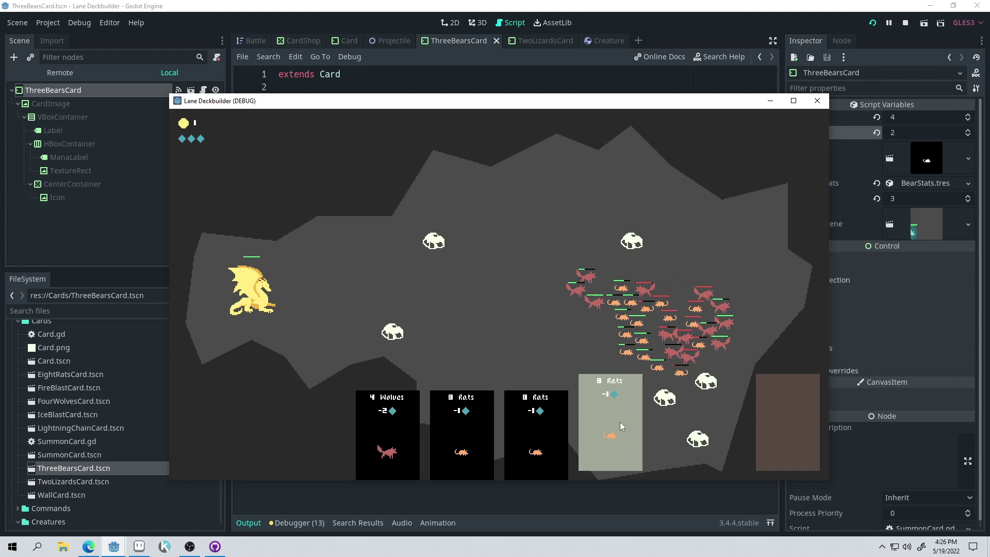
pyautogui.click(685, 277)
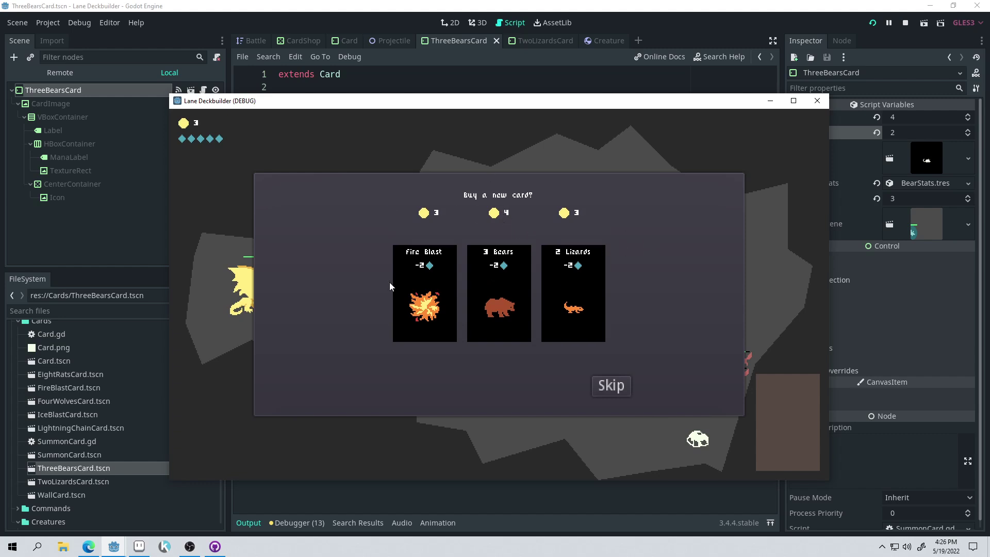
# Buy the 2 Lizards card, start a round, and play 2 Lizards and one 8 Rats card on the battlefield
pyautogui.click(573, 229)
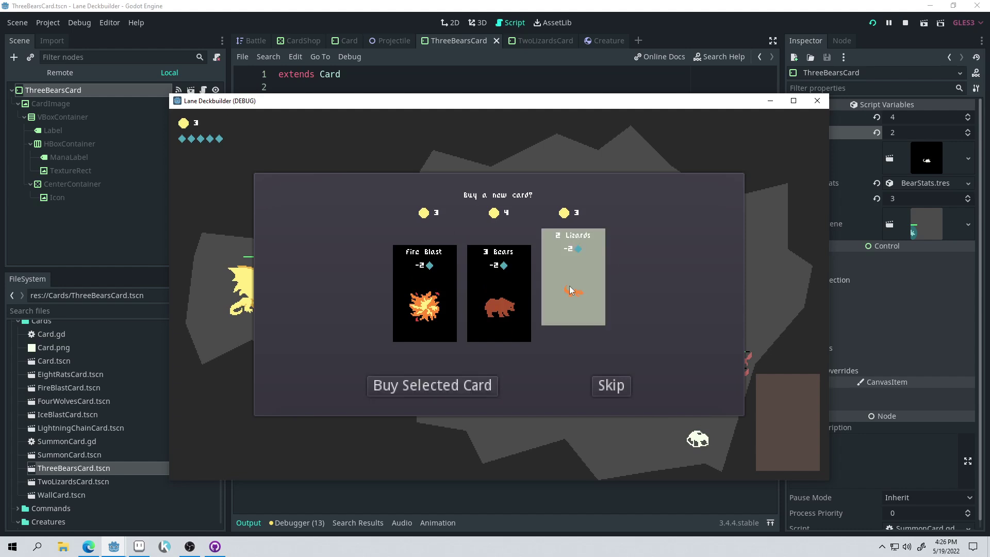
pyautogui.click(451, 388)
pyautogui.click(766, 128)
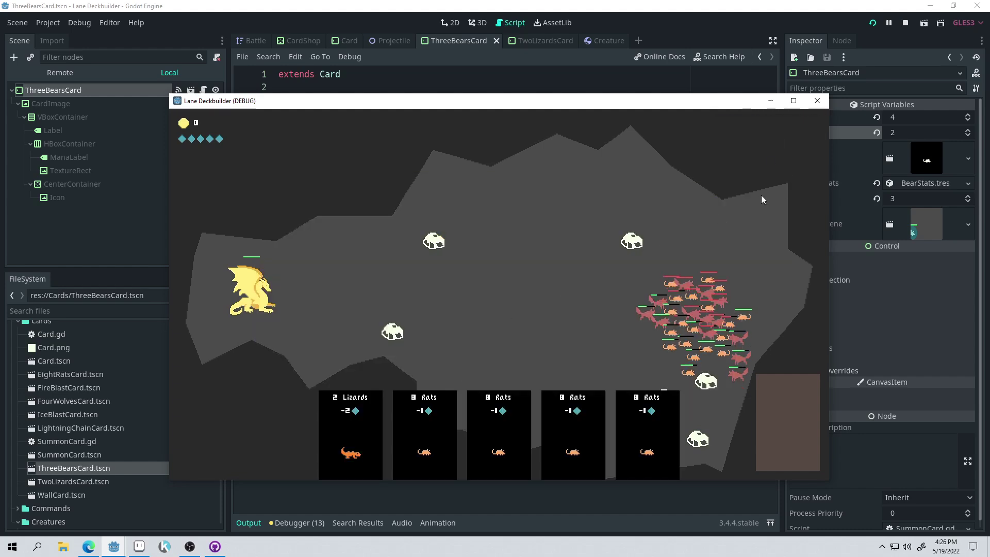
pyautogui.click(549, 359)
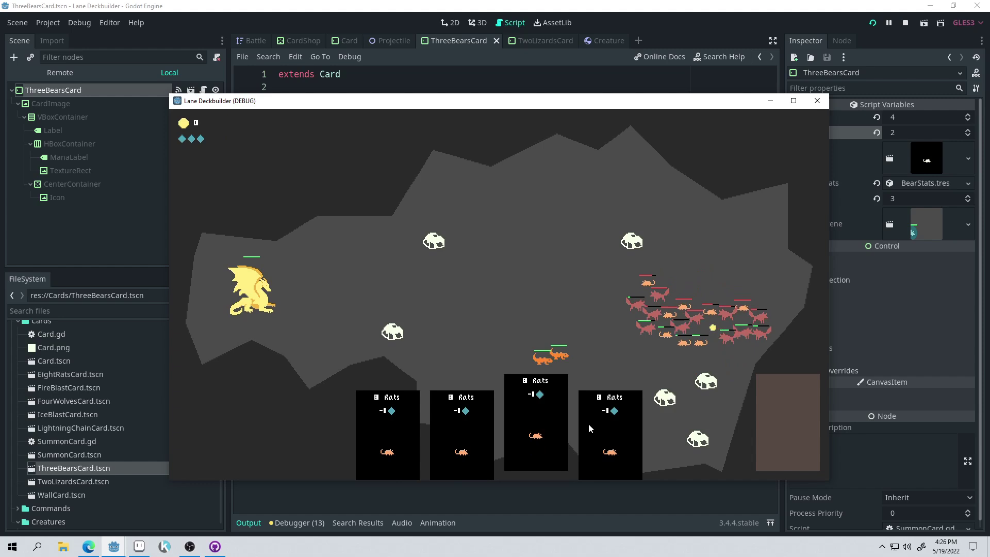
pyautogui.click(610, 433)
pyautogui.click(642, 309)
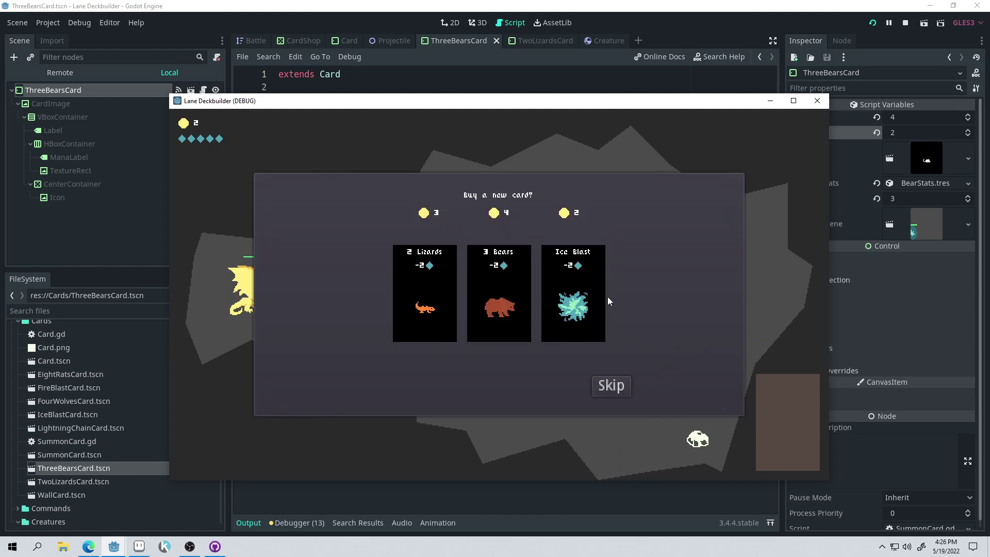
# Buy the Ice Blast card, start a round, and play Ice Blast, 2 Lizards and 8 Rats against the enemy group
pyautogui.click(597, 310)
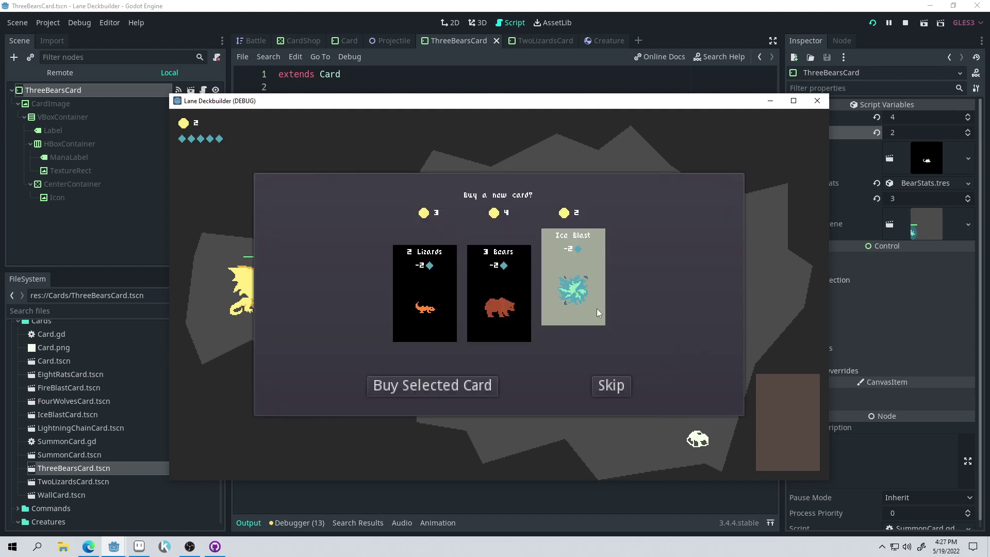
pyautogui.click(449, 391)
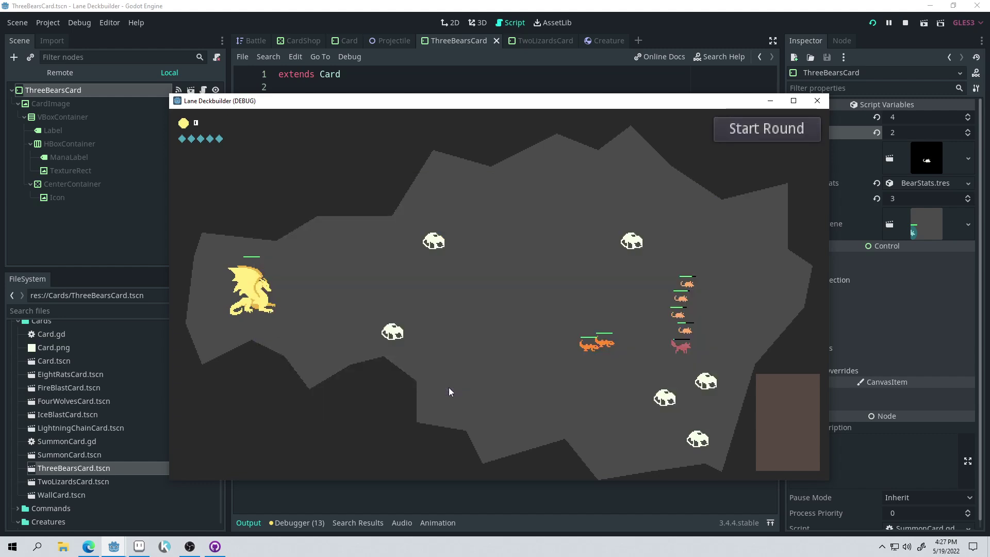
pyautogui.click(767, 138)
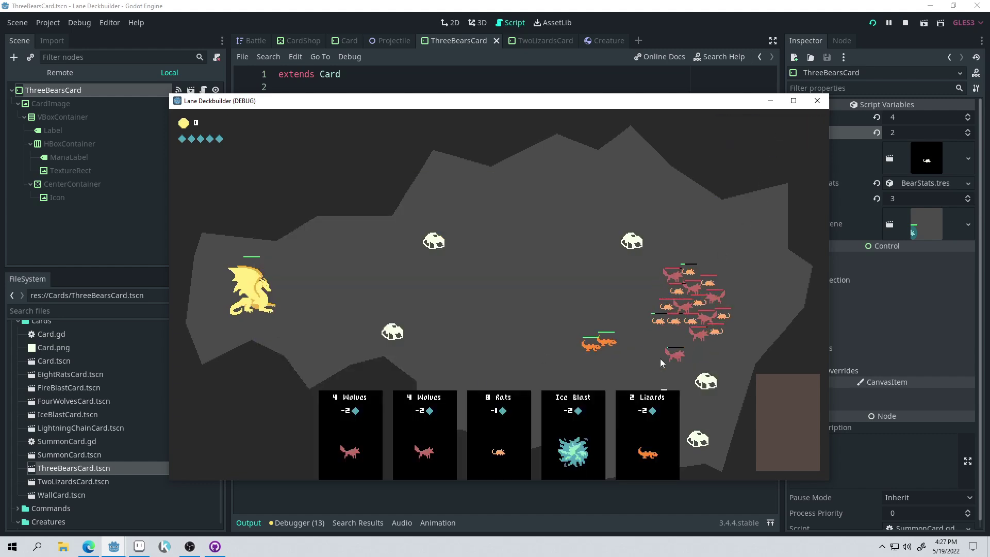
pyautogui.click(670, 309)
pyautogui.click(611, 428)
pyautogui.click(618, 304)
pyautogui.click(573, 433)
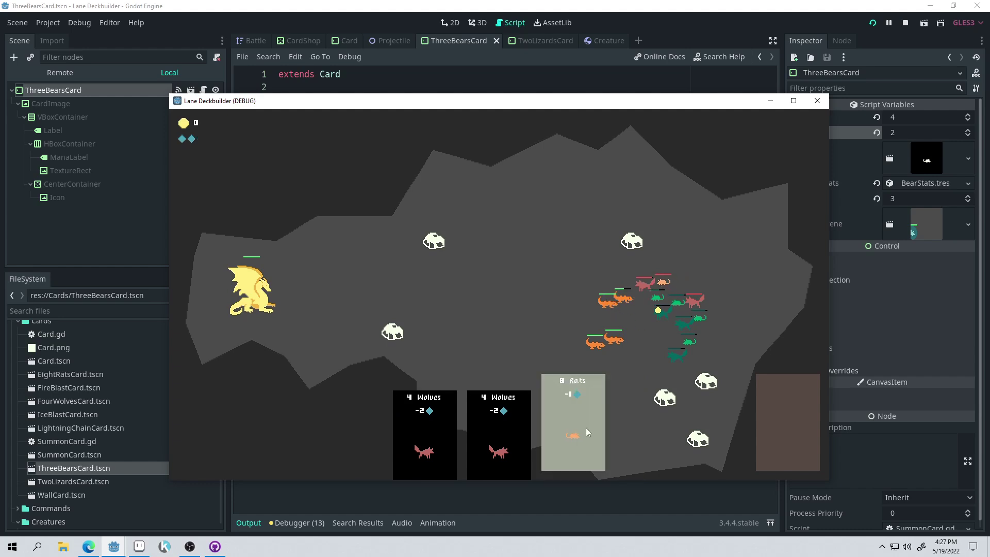
pyautogui.click(650, 291)
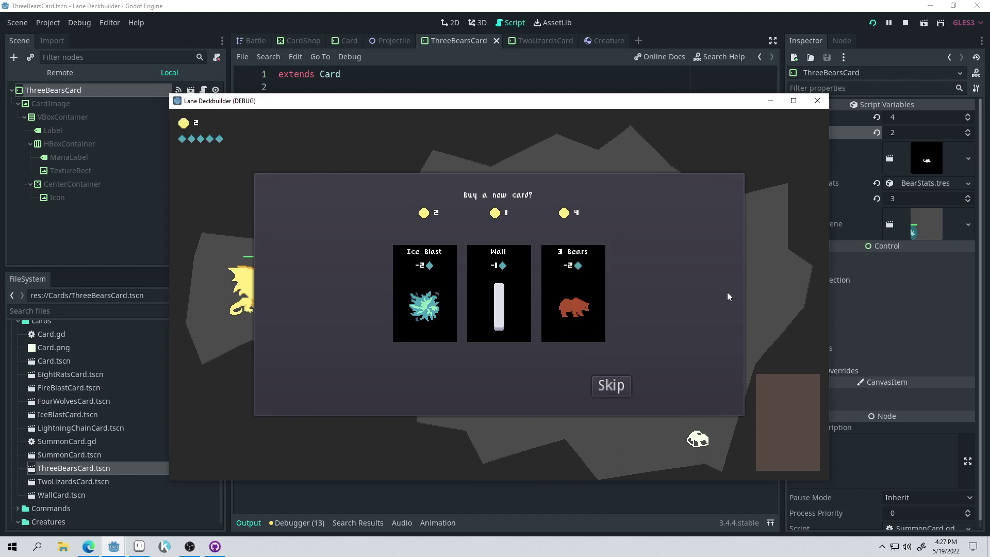
# Buy the Wall card, start a round, place the Wall in front of the lizards, and play two 8 Rats cards
pyautogui.click(513, 298)
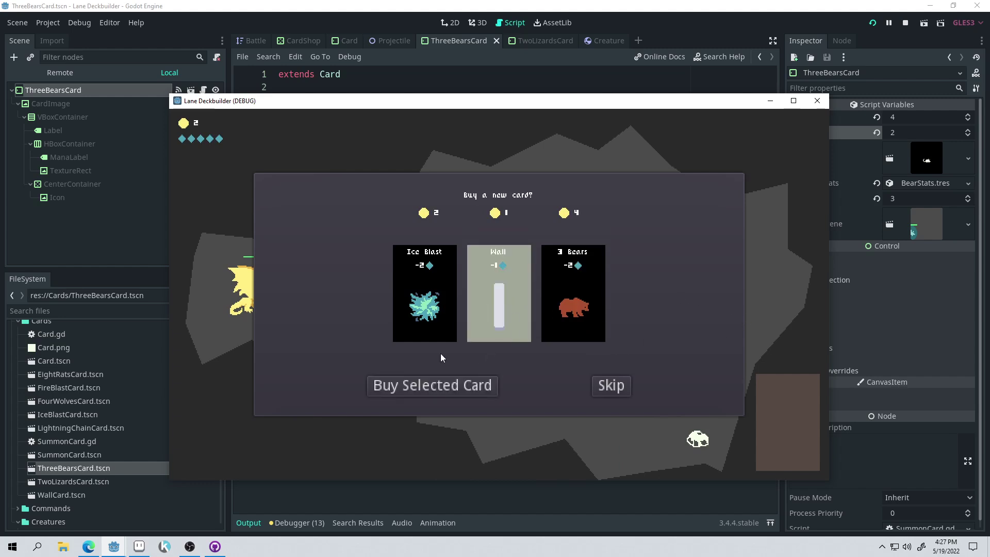
pyautogui.click(437, 388)
pyautogui.click(776, 131)
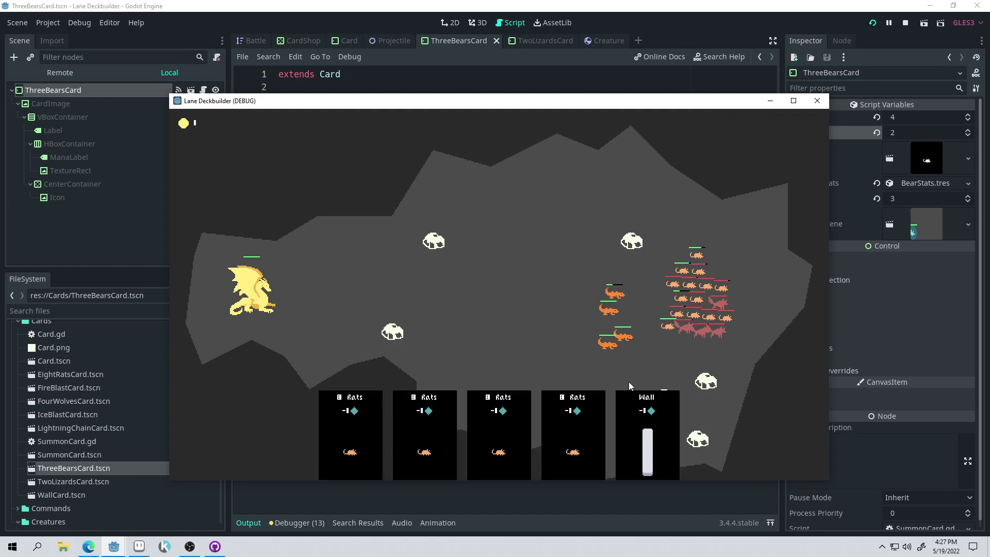
pyautogui.click(644, 307)
pyautogui.click(614, 428)
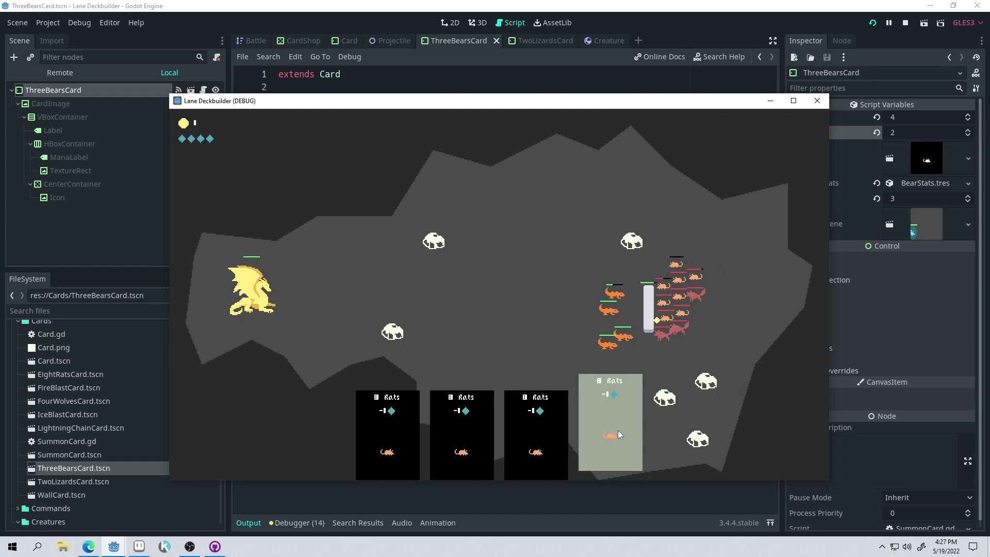
pyautogui.click(676, 309)
pyautogui.click(574, 452)
pyautogui.click(664, 273)
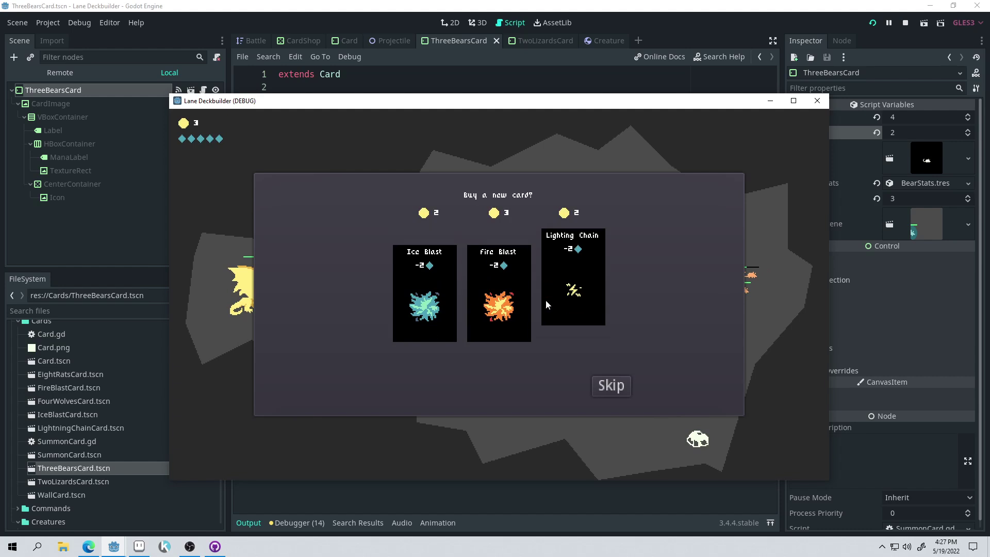
# Skip the card shop, start a round, cast Ice Blast on the enemies, and play 8 Rats cards on both sides of the wall
pyautogui.click(615, 390)
pyautogui.click(767, 129)
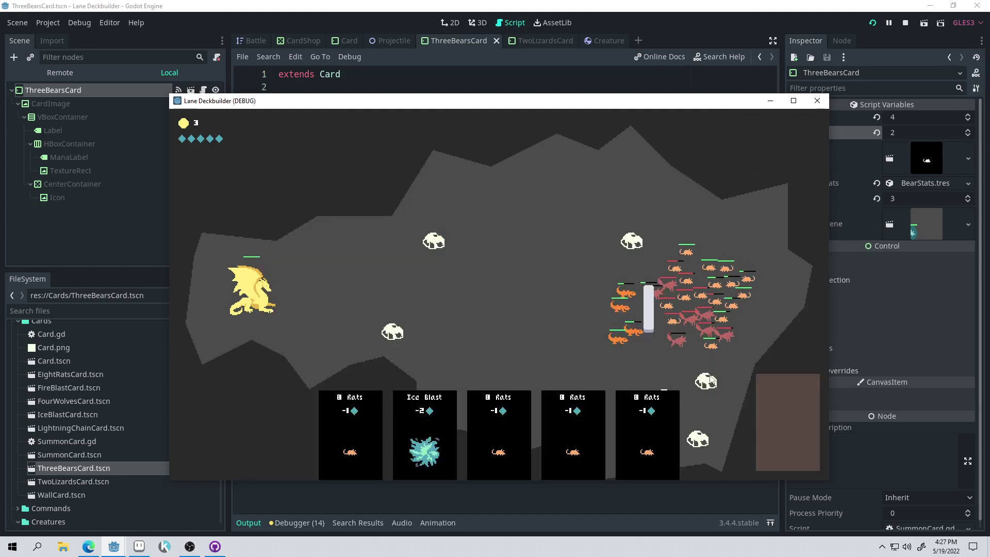
pyautogui.moveTo(426, 428); pyautogui.dragTo(702, 330)
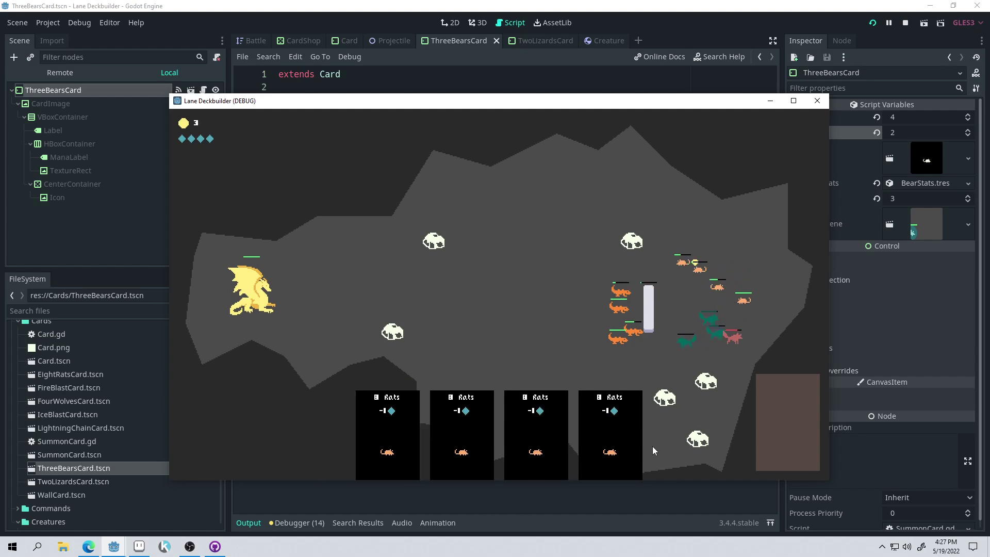
pyautogui.moveTo(626, 429); pyautogui.dragTo(691, 346)
pyautogui.moveTo(573, 433); pyautogui.dragTo(581, 334)
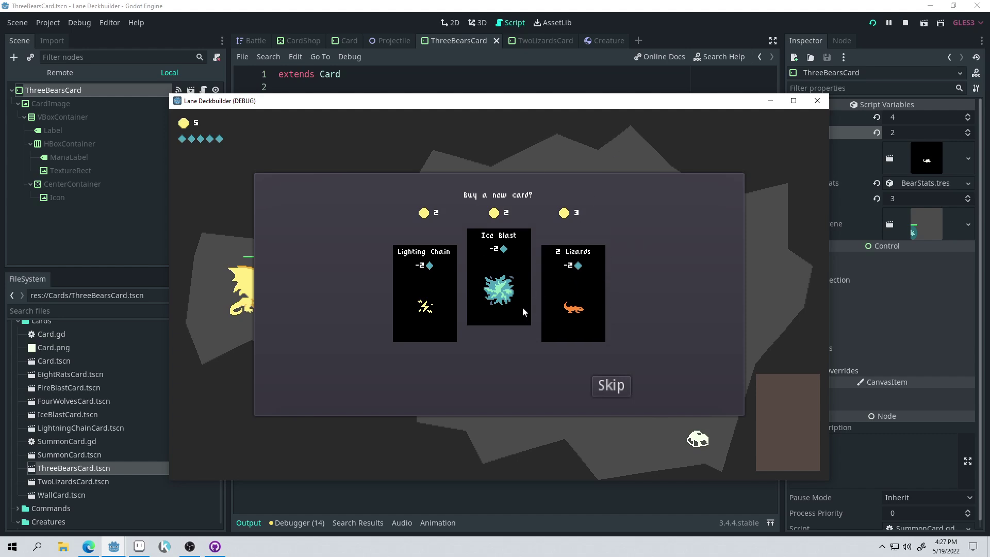
# Buy the Lighting Chain card from the shop
pyautogui.click(451, 315)
pyautogui.click(475, 388)
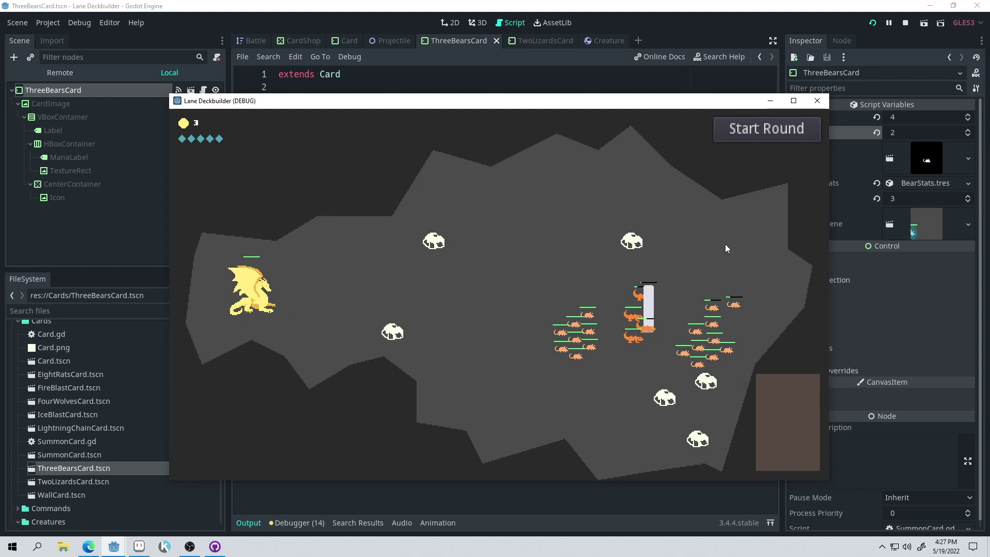
# Start a round, cast Lighting Chain on the enemies, and place a Wall in front of the rats and lizards
pyautogui.click(767, 132)
pyautogui.moveTo(496, 459); pyautogui.dragTo(677, 351)
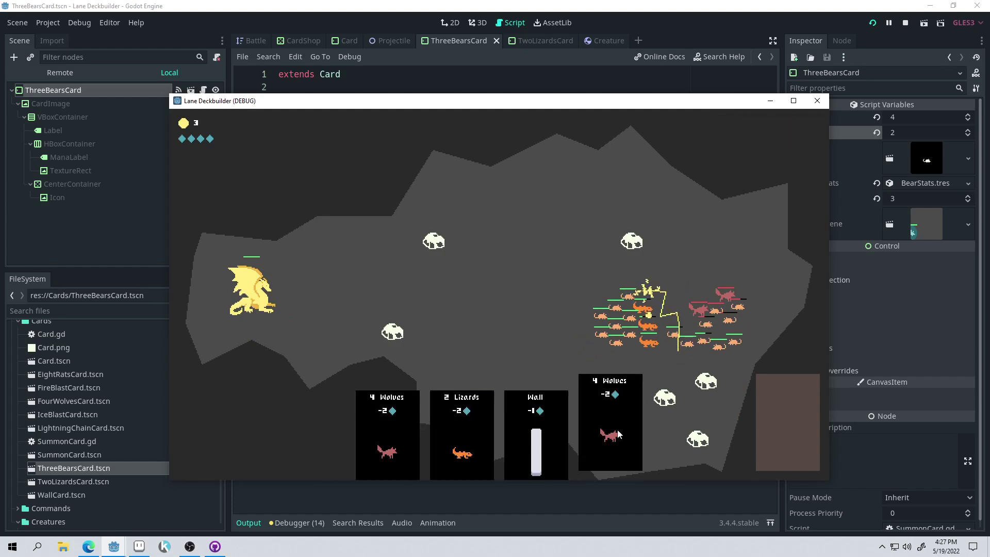
pyautogui.moveTo(536, 448); pyautogui.dragTo(665, 329)
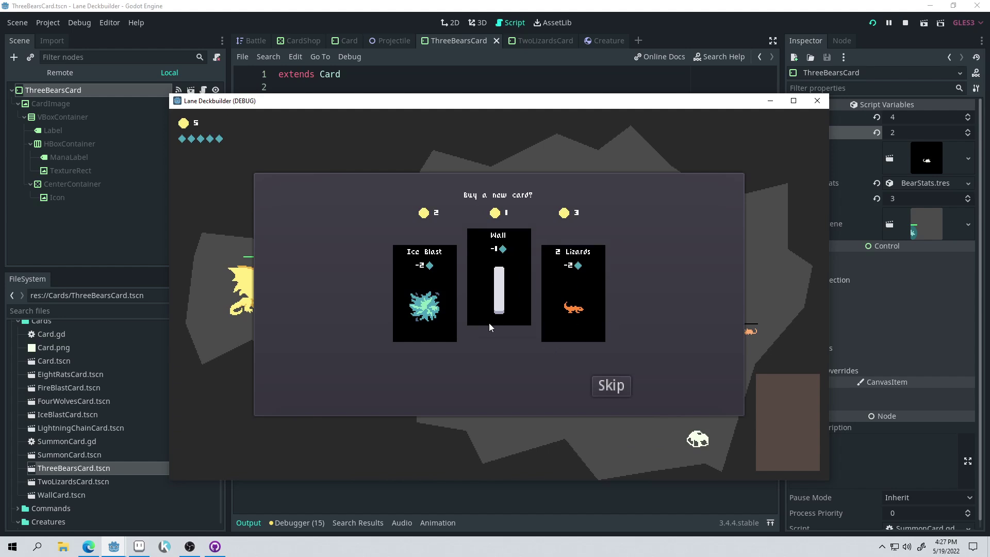
# Skip the card shop, start a round, and play 4 Wolves, 8 Rats and 2 Lizards around the wall
pyautogui.click(614, 386)
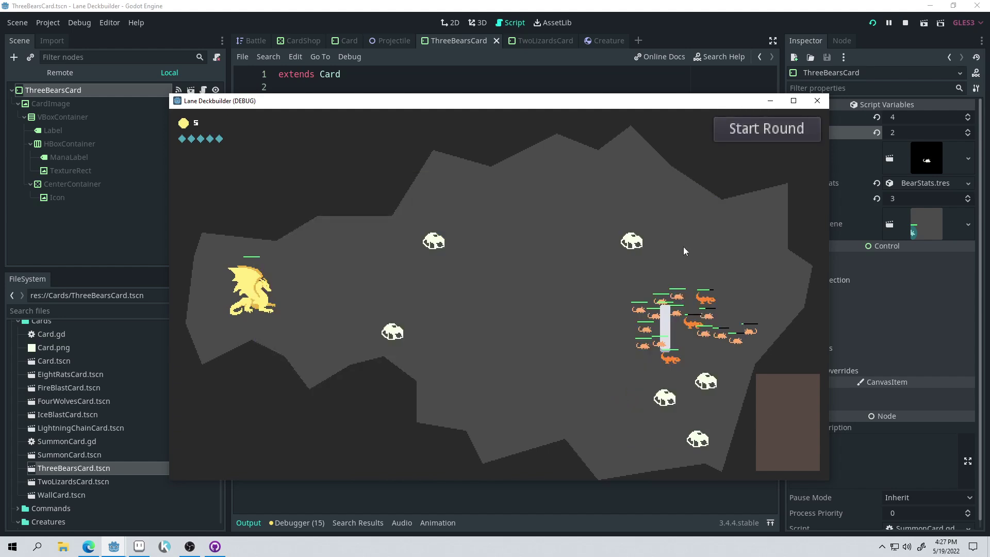
pyautogui.click(768, 127)
pyautogui.click(722, 283)
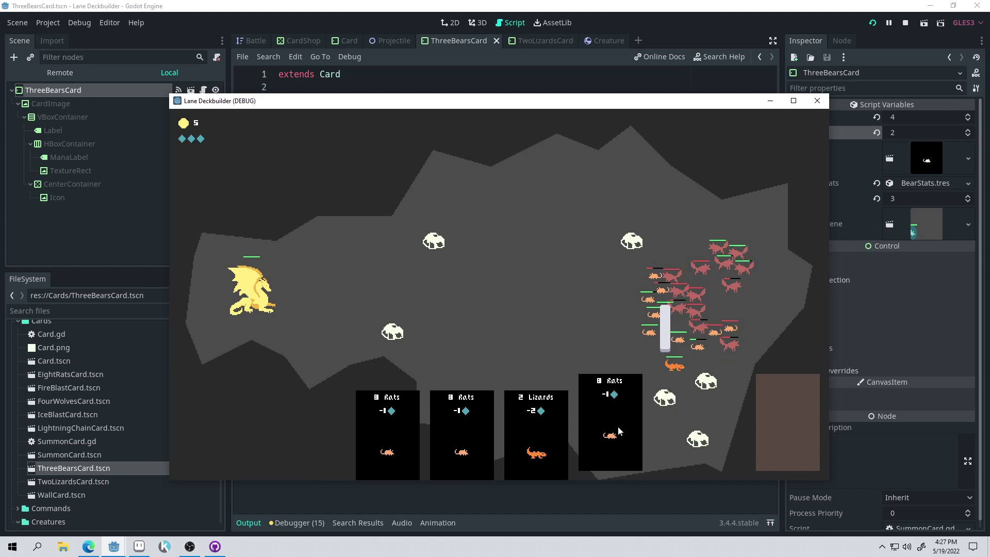
pyautogui.click(618, 426)
pyautogui.click(629, 301)
pyautogui.click(562, 441)
pyautogui.click(603, 364)
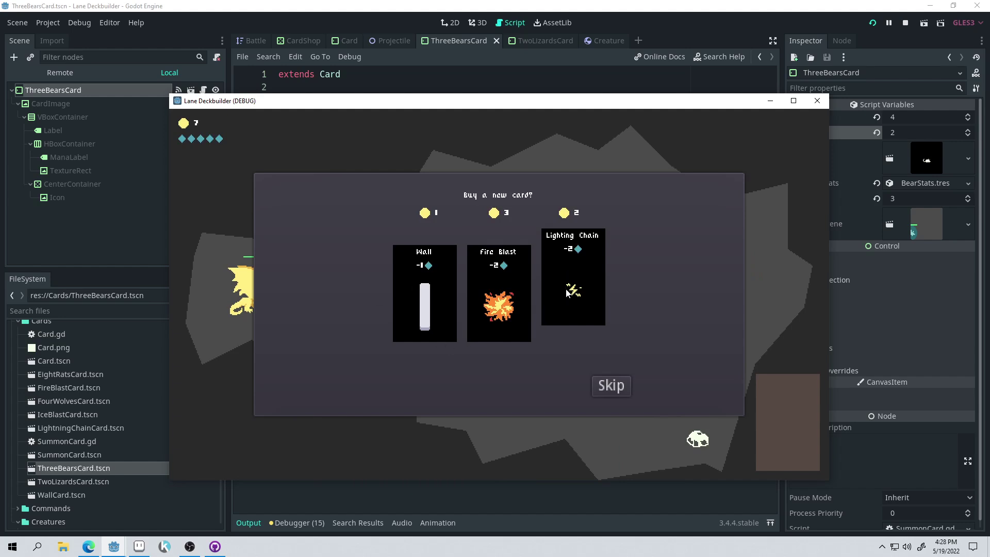
# Skip the card shop, start a round, cast Ice Blast and Lighting Chain, and play 8 Rats above the wall
pyautogui.click(611, 385)
pyautogui.click(754, 128)
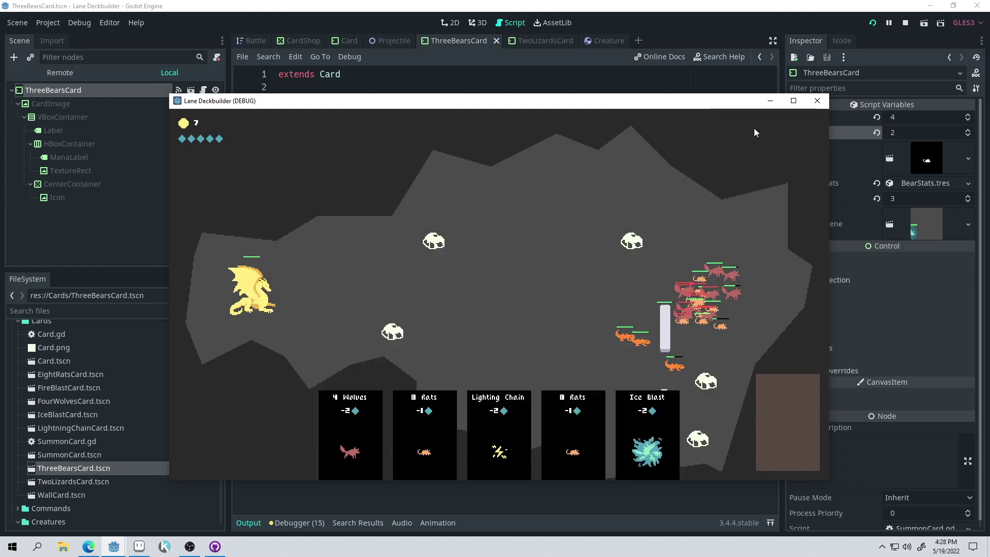
pyautogui.click(646, 436)
pyautogui.click(719, 327)
pyautogui.click(536, 438)
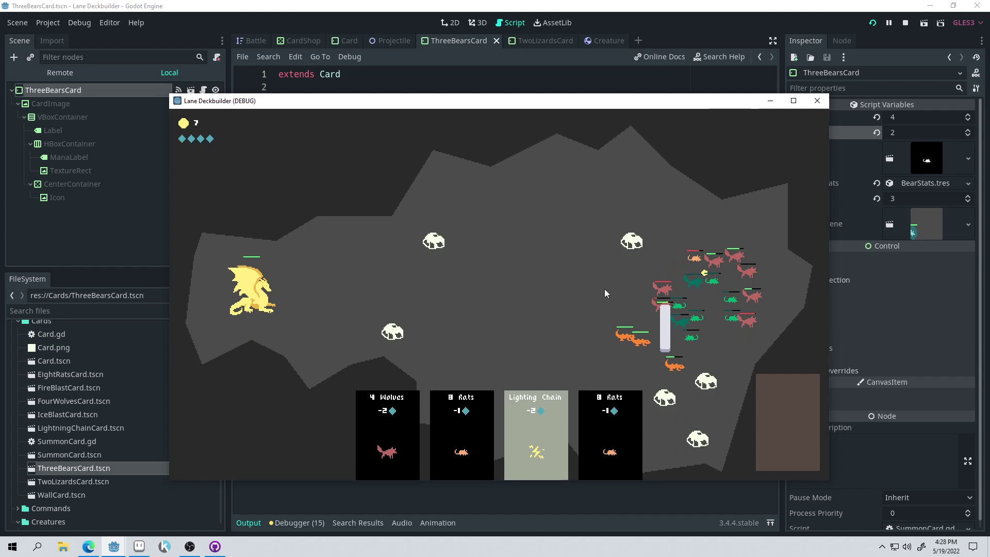
pyautogui.click(604, 289)
pyautogui.click(511, 438)
pyautogui.click(670, 282)
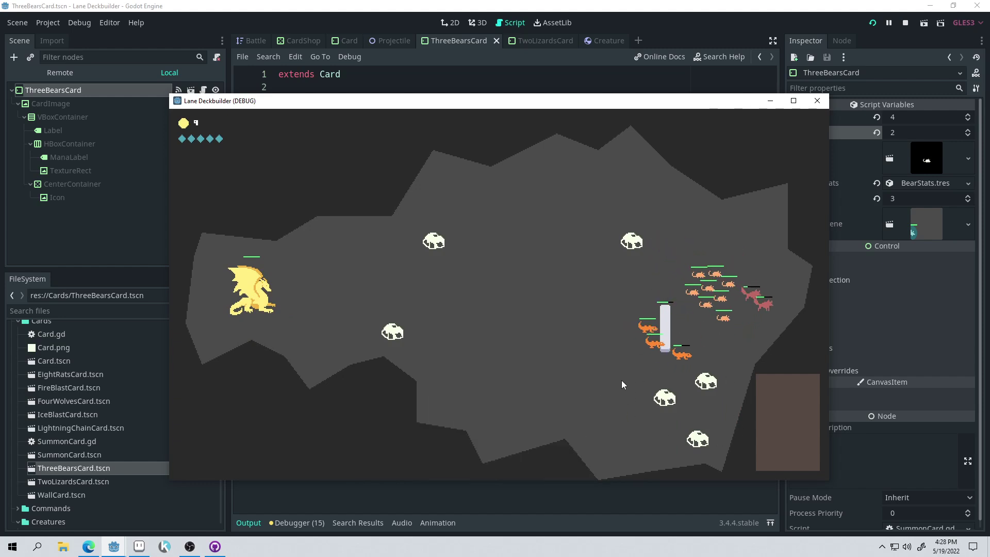
# Buy the 3 Bears card, start a round, and play 3 Bears, 4 Wolves and 8 Rats against the enemy group
pyautogui.click(500, 295)
pyautogui.click(454, 388)
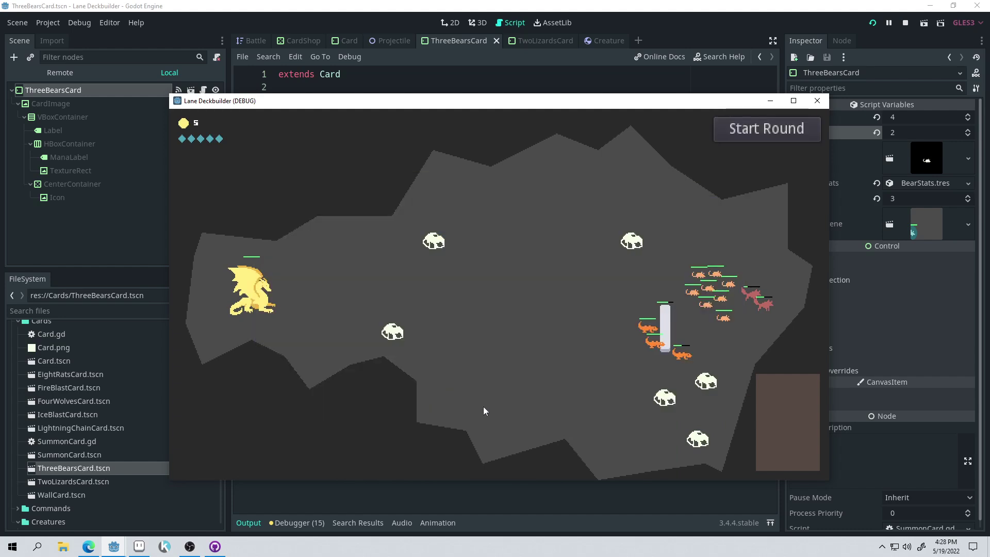
pyautogui.click(766, 129)
pyautogui.click(369, 446)
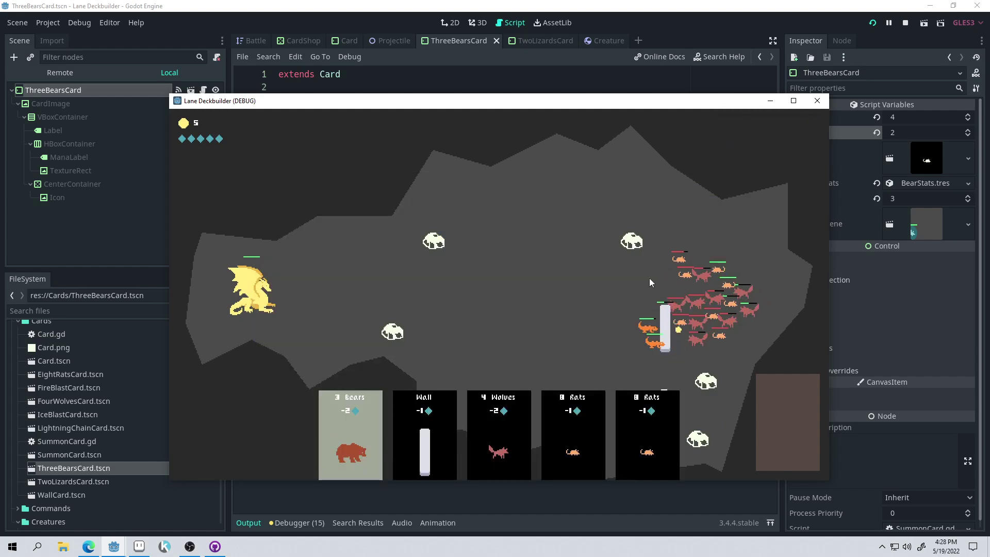
pyautogui.click(648, 277)
pyautogui.click(403, 450)
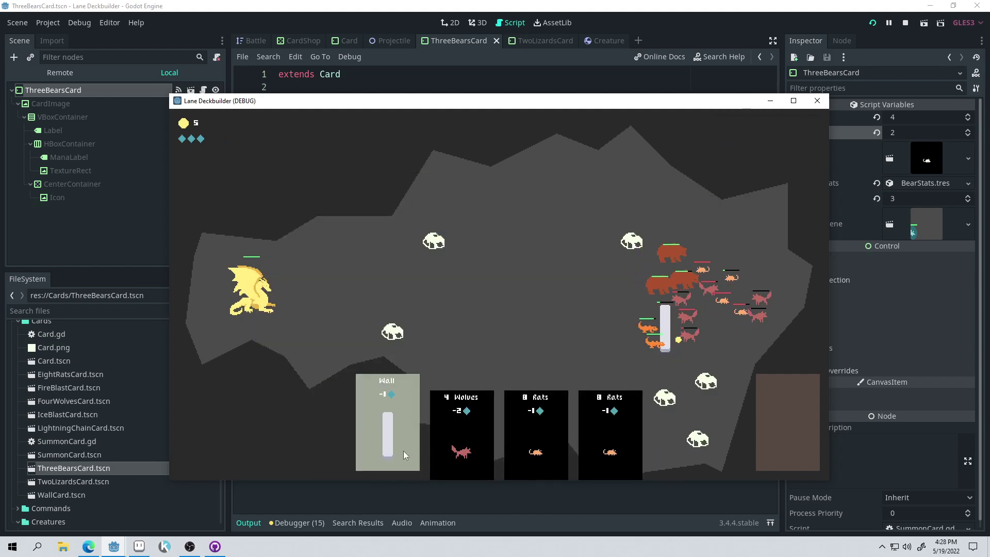
pyautogui.click(461, 443)
pyautogui.click(733, 313)
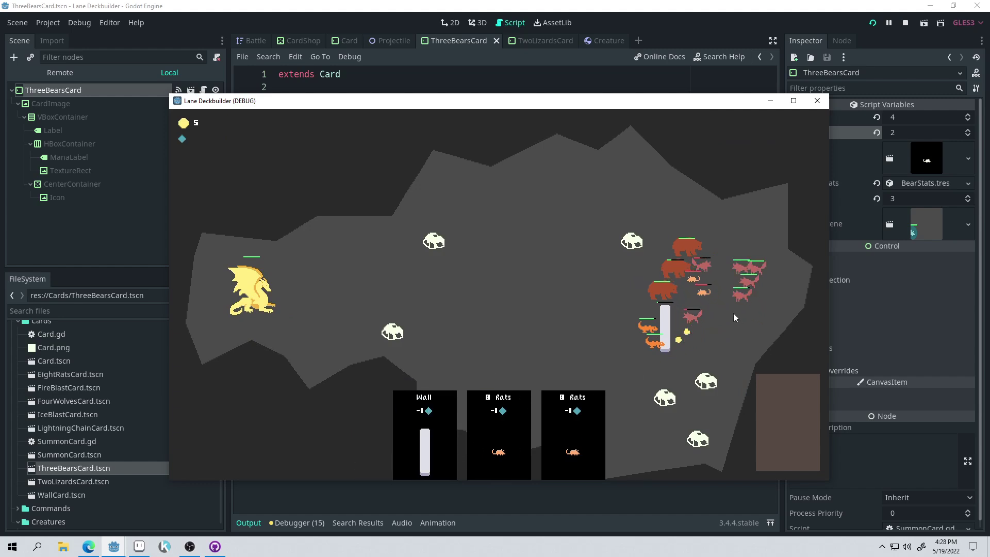
pyautogui.click(547, 453)
pyautogui.click(703, 302)
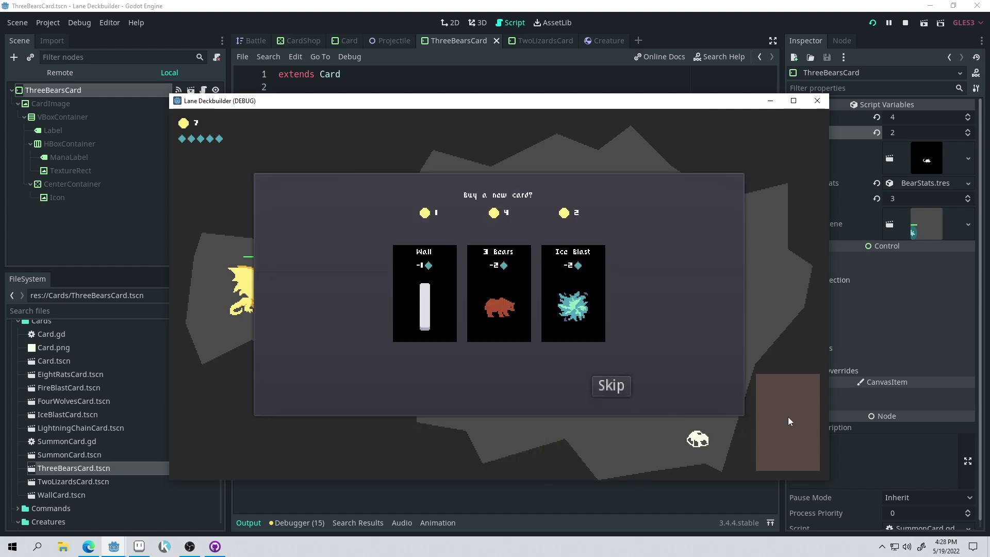
# Buy the Ice Blast card, start a round, play 2 Lizards behind the bears, and cast Ice Blast on the enemies
pyautogui.click(569, 309)
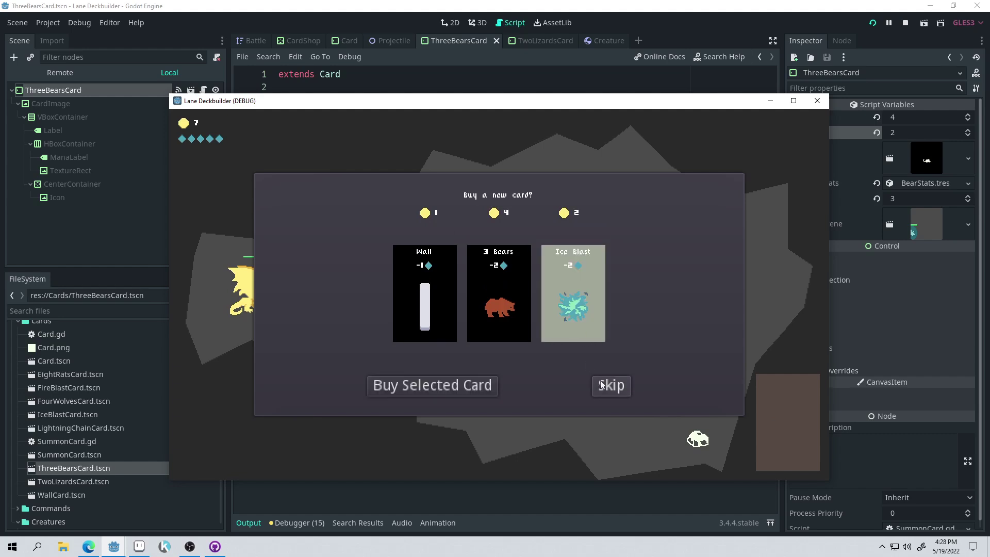
pyautogui.click(465, 385)
pyautogui.click(763, 135)
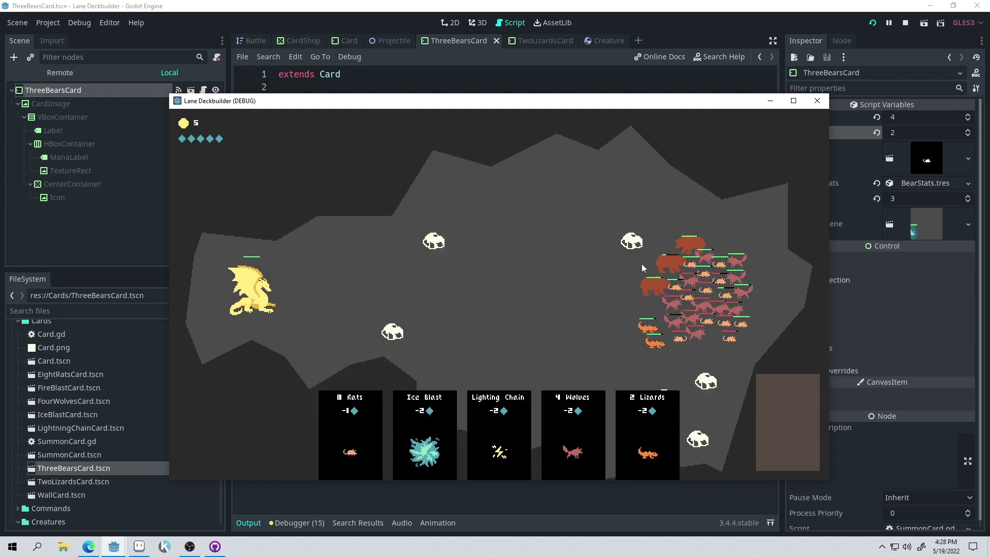
pyautogui.click(621, 380)
pyautogui.click(597, 309)
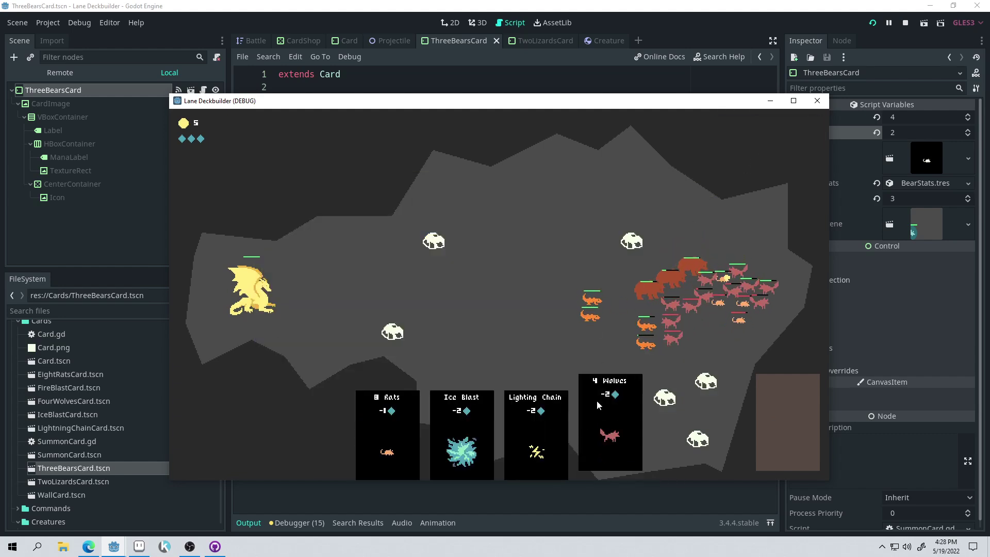
pyautogui.click(460, 456)
pyautogui.click(723, 297)
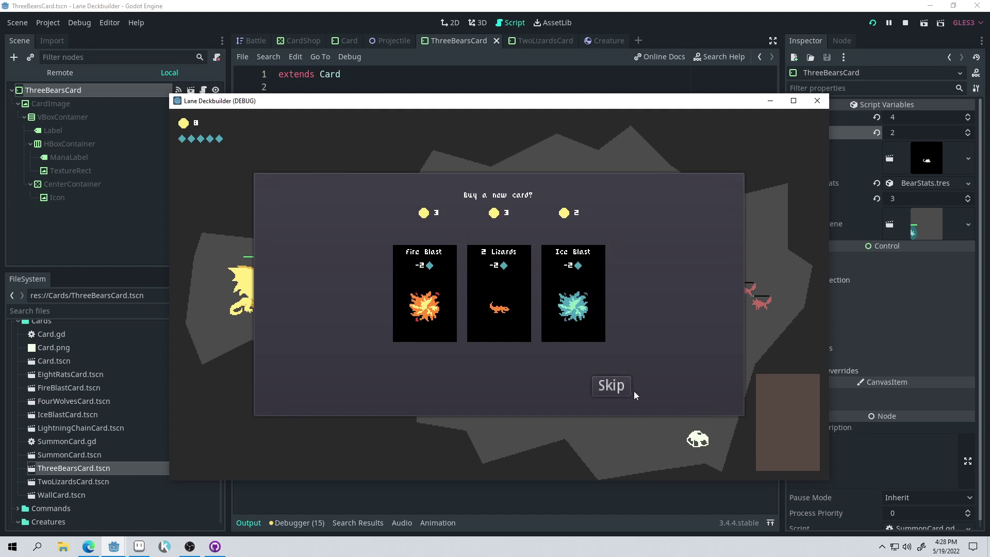
# Skip the card shop, start a round, and cast Ice Blast and Lighting Chain against the enemies
pyautogui.click(610, 385)
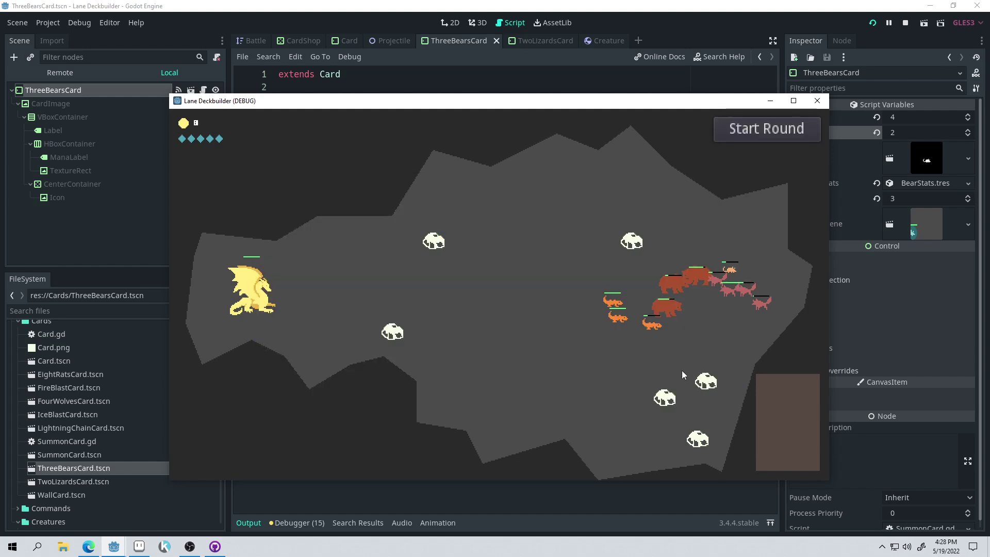
pyautogui.click(738, 132)
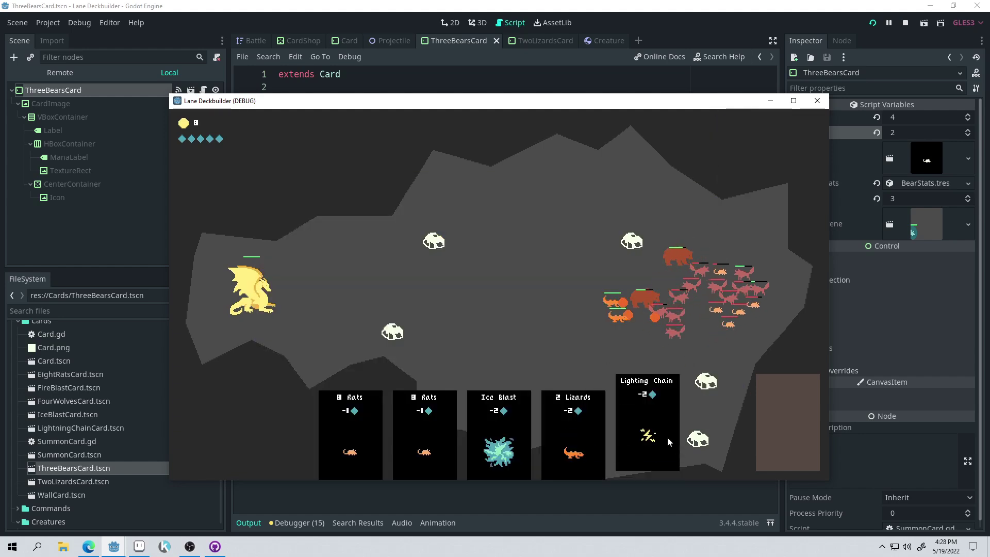
pyautogui.click(499, 450)
pyautogui.click(710, 298)
pyautogui.click(603, 447)
pyautogui.click(681, 364)
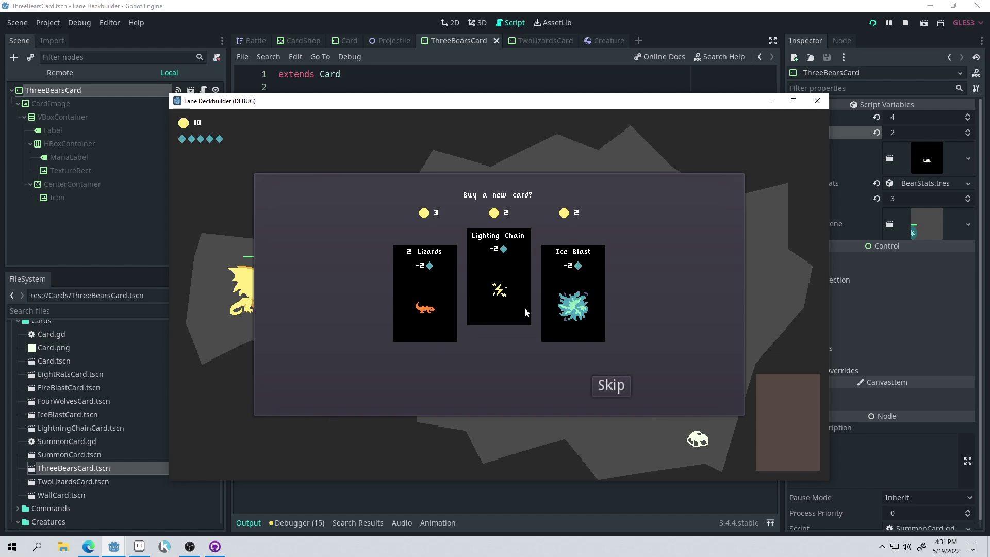
# Switch to Trello, view GWJ Week.png in the 2 Phase Week card, and check the submission deadline on the Godot Wild Jam #45 page
pyautogui.click(89, 546)
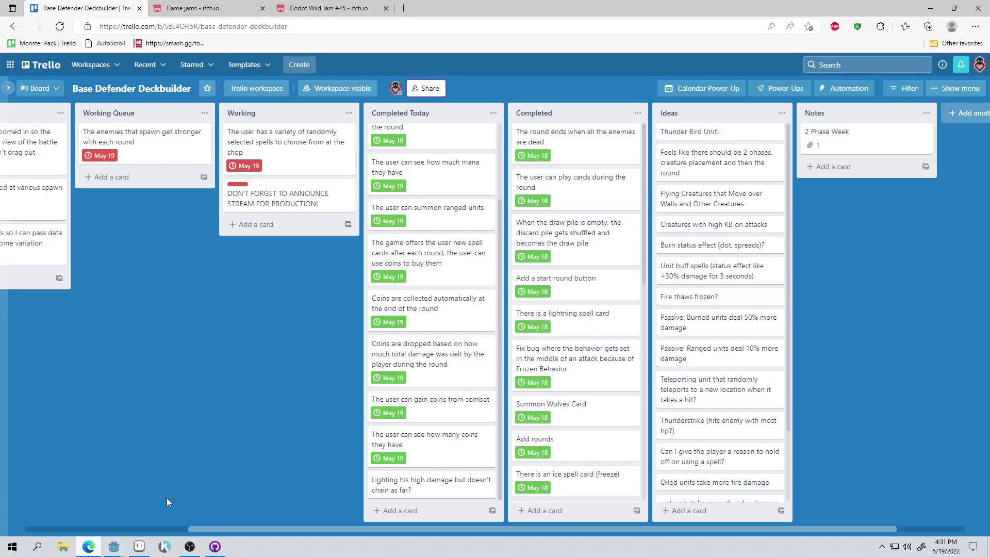
pyautogui.click(873, 135)
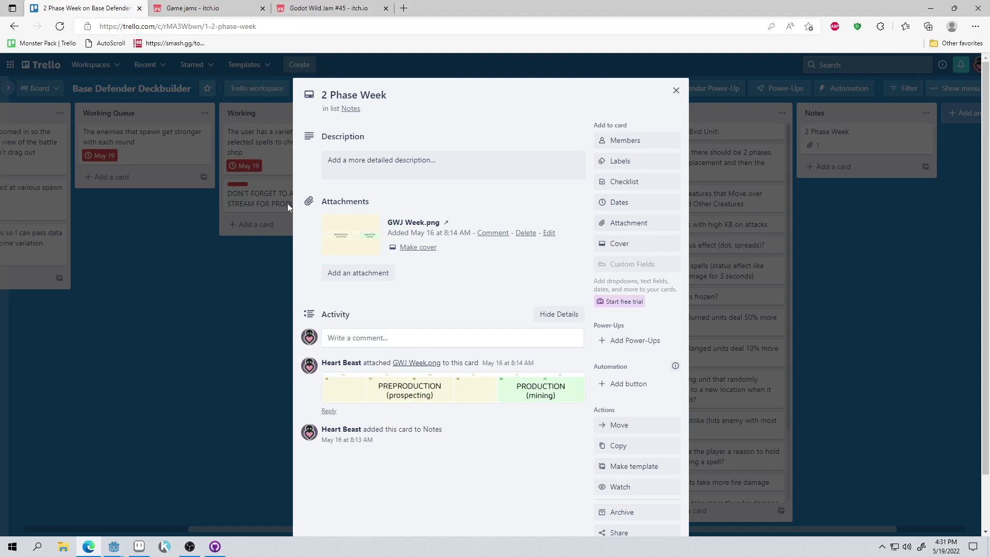
pyautogui.click(431, 389)
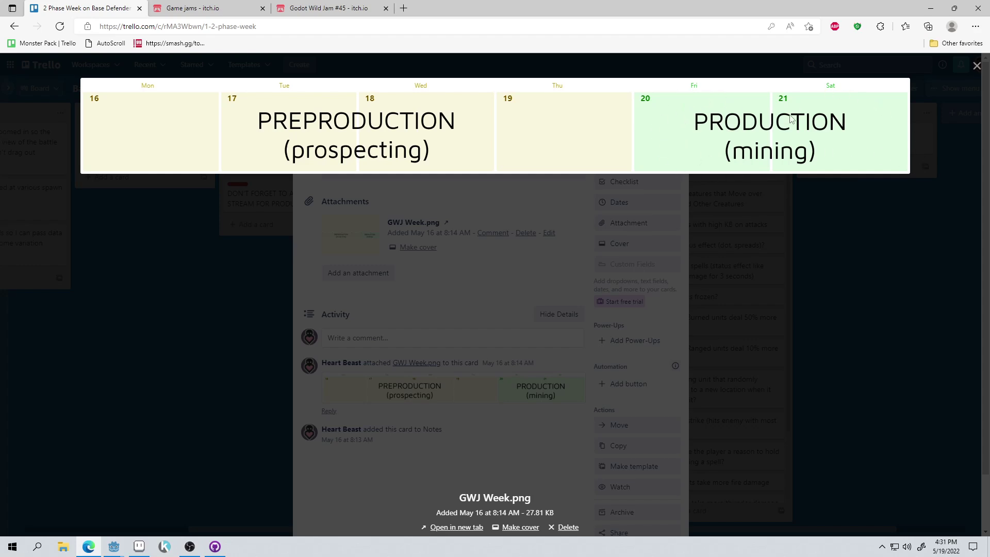
pyautogui.click(919, 278)
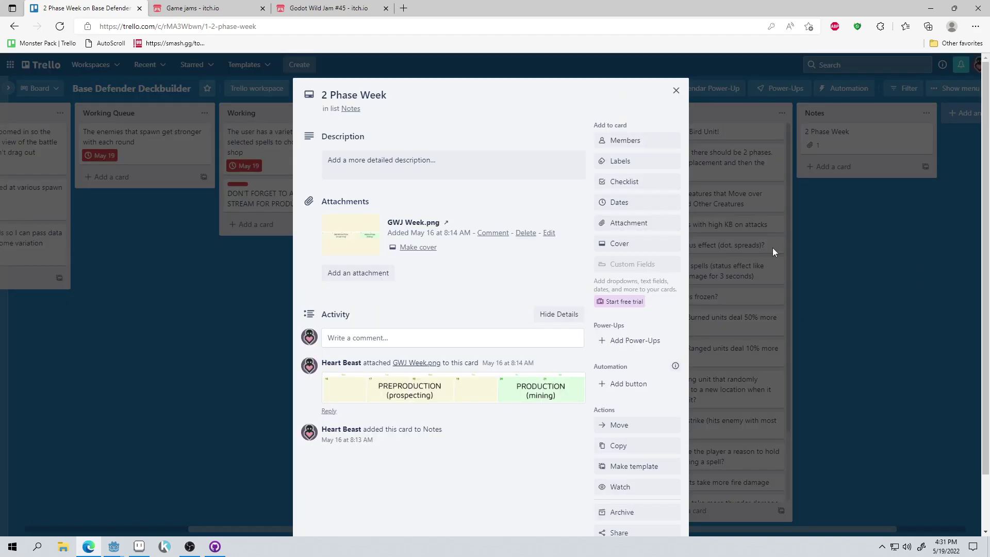
pyautogui.click(329, 8)
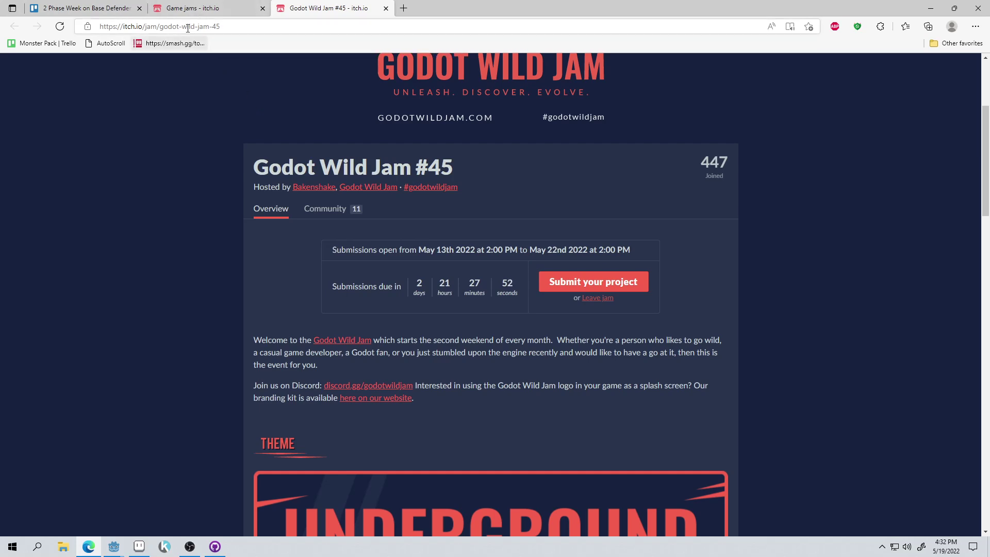
pyautogui.click(95, 9)
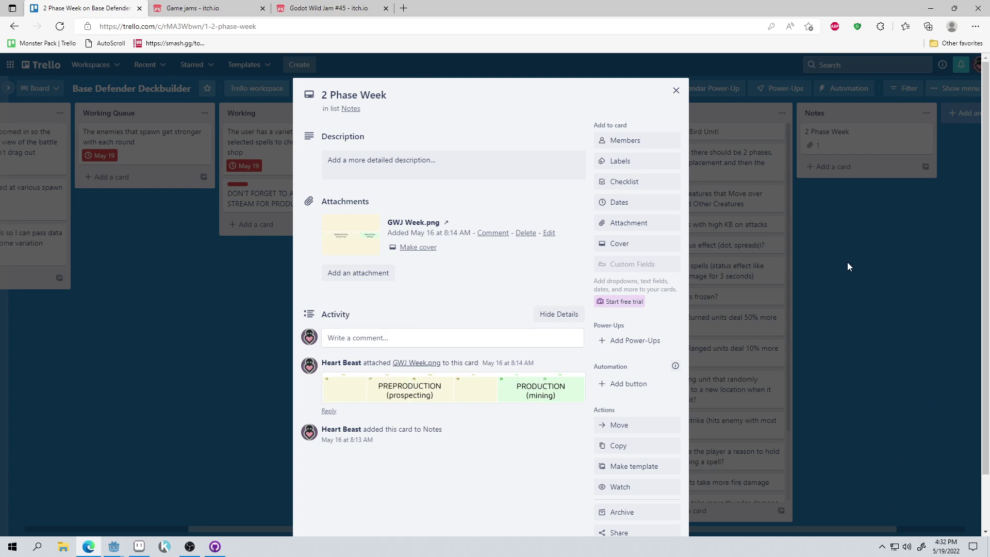
# Close the 2 Phase Week card and review the board's Future Todo, Daily Todo, Working Queue and Working lists
pyautogui.click(676, 97)
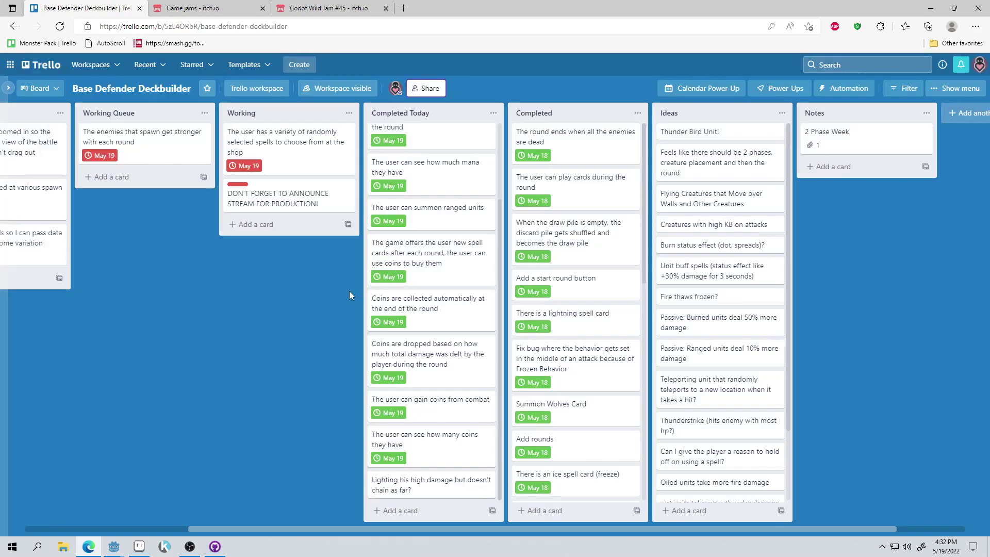
pyautogui.moveTo(225, 320); pyautogui.dragTo(545, 304)
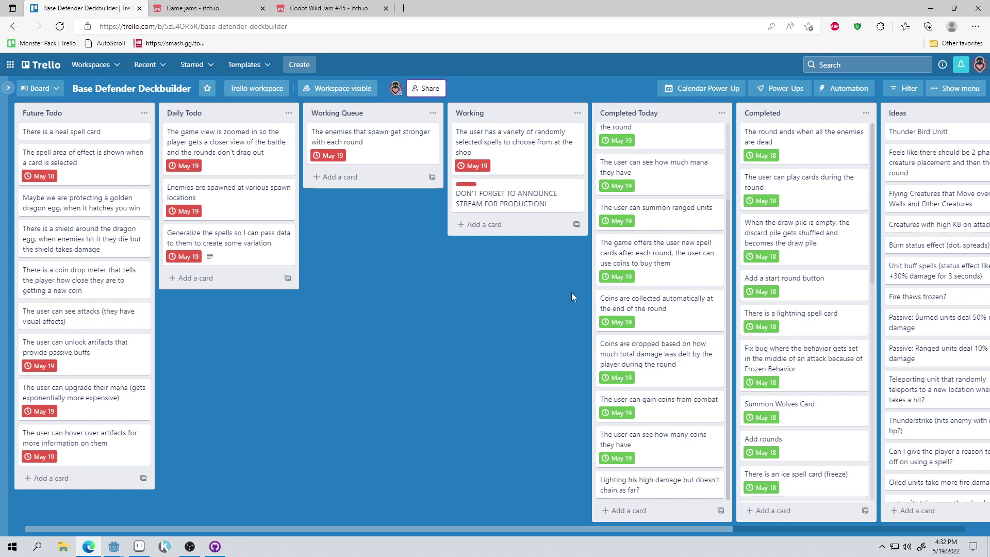
pyautogui.moveTo(506, 202); pyautogui.dragTo(570, 221)
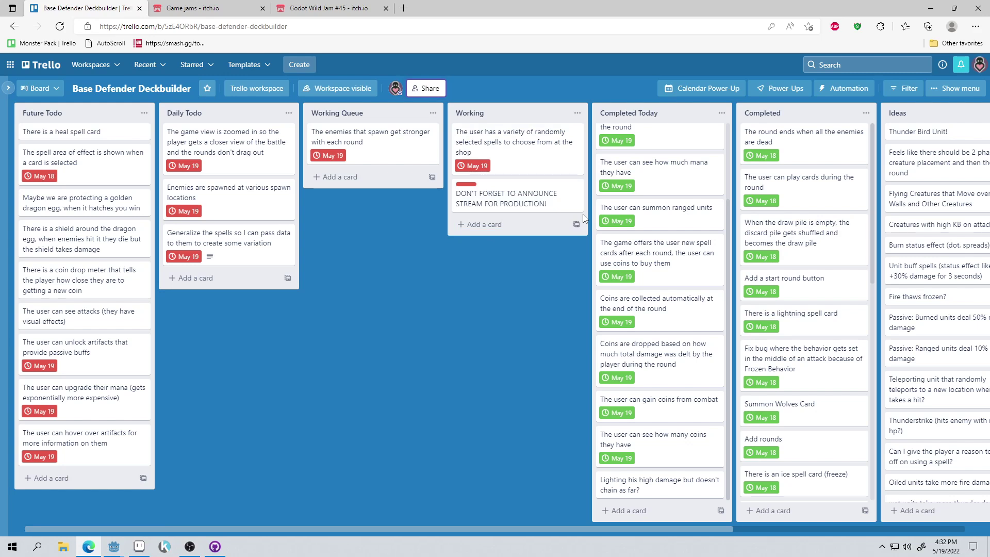